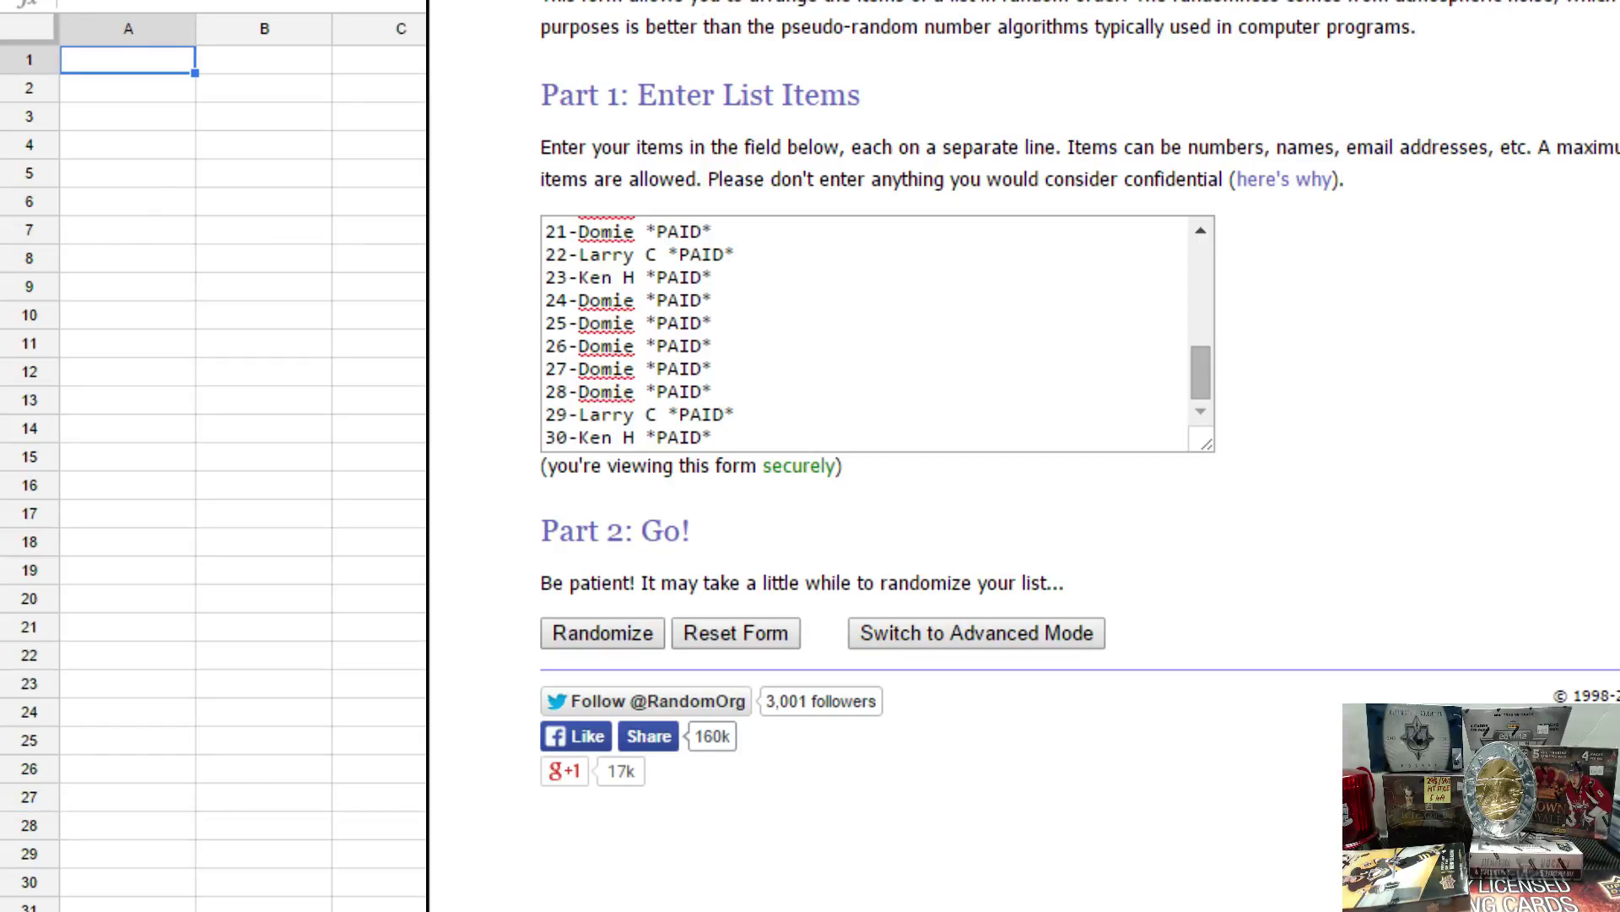
# Switch to Random.org, where the 30 participant entries sit in the list randomizer
pyautogui.hotkey('ctrl', 'Tab')
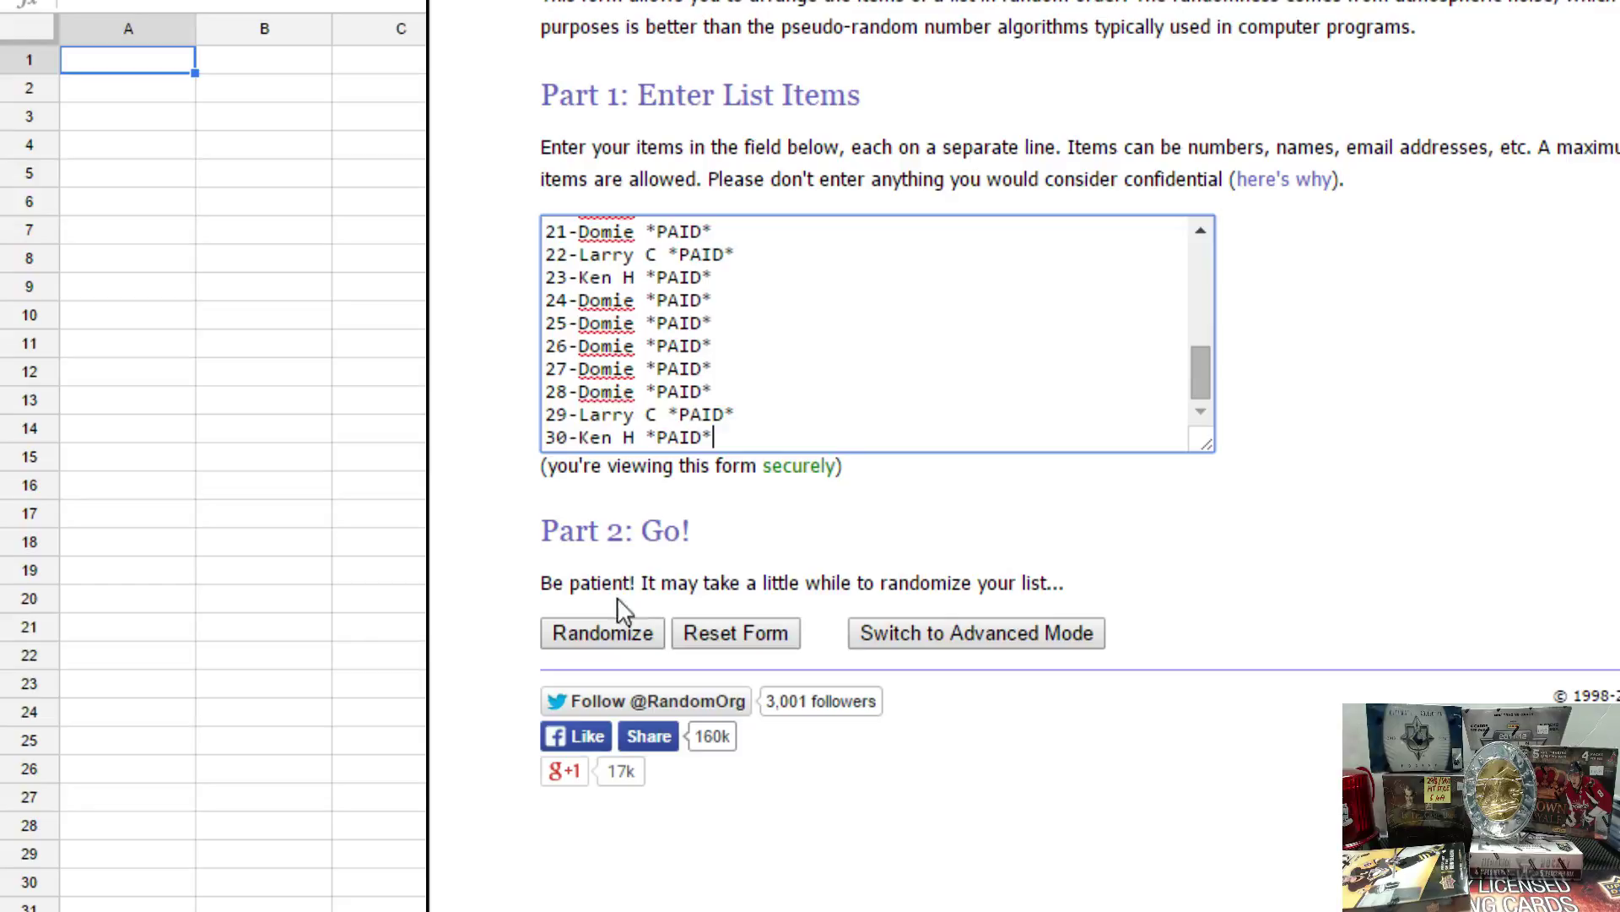
# Randomize the 30-participant list, then reshuffle it repeatedly with Again!
pyautogui.click(604, 633)
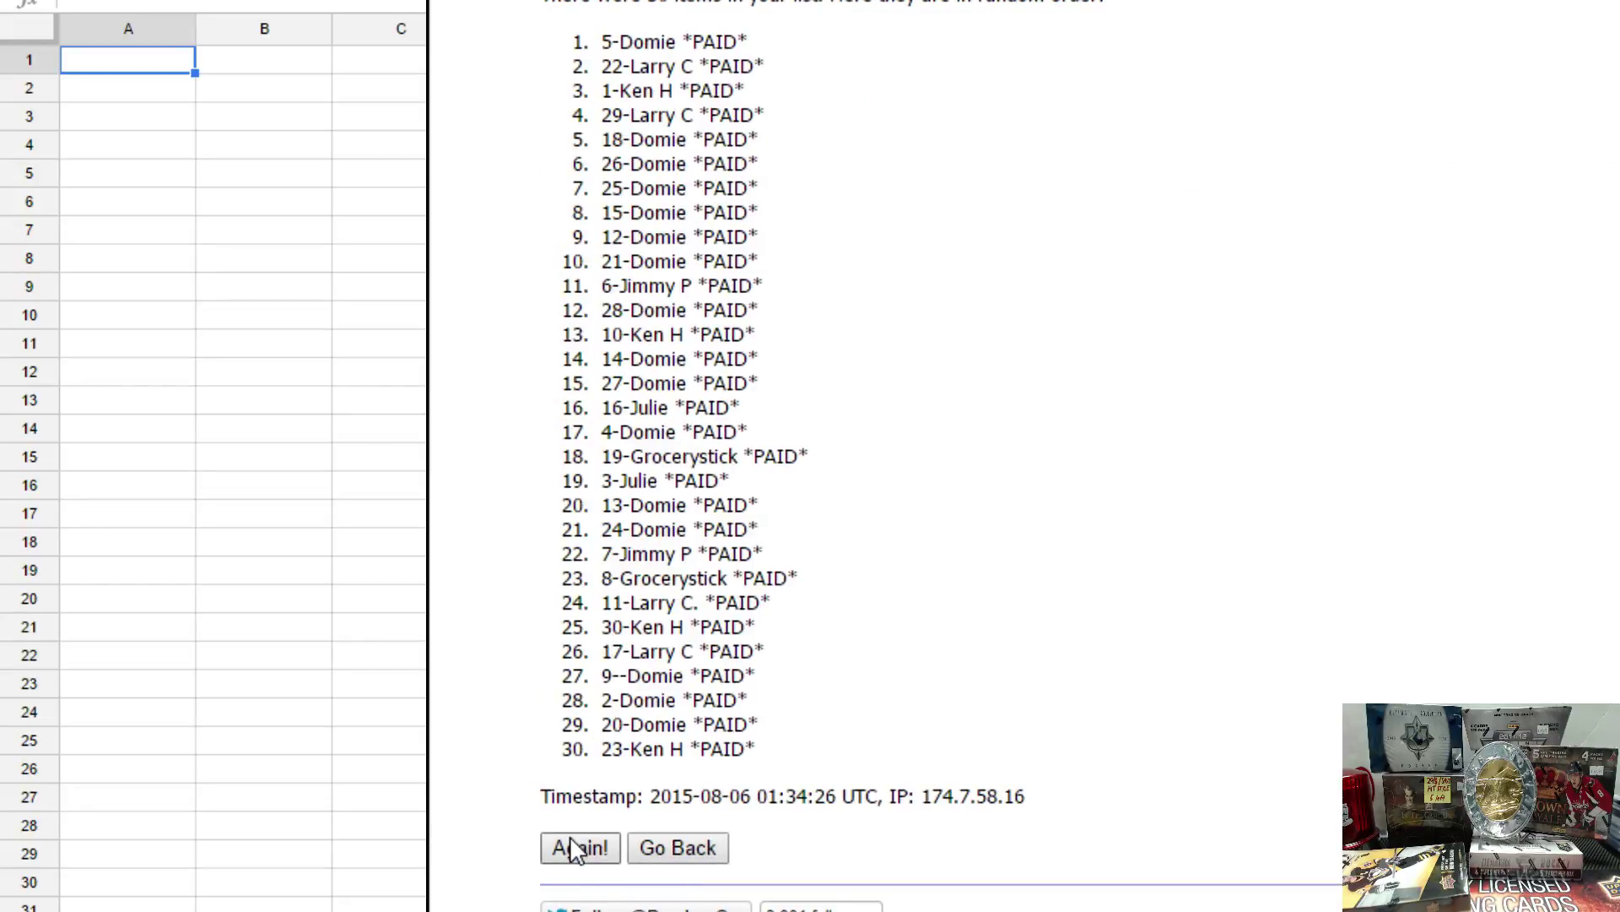
pyautogui.click(578, 848)
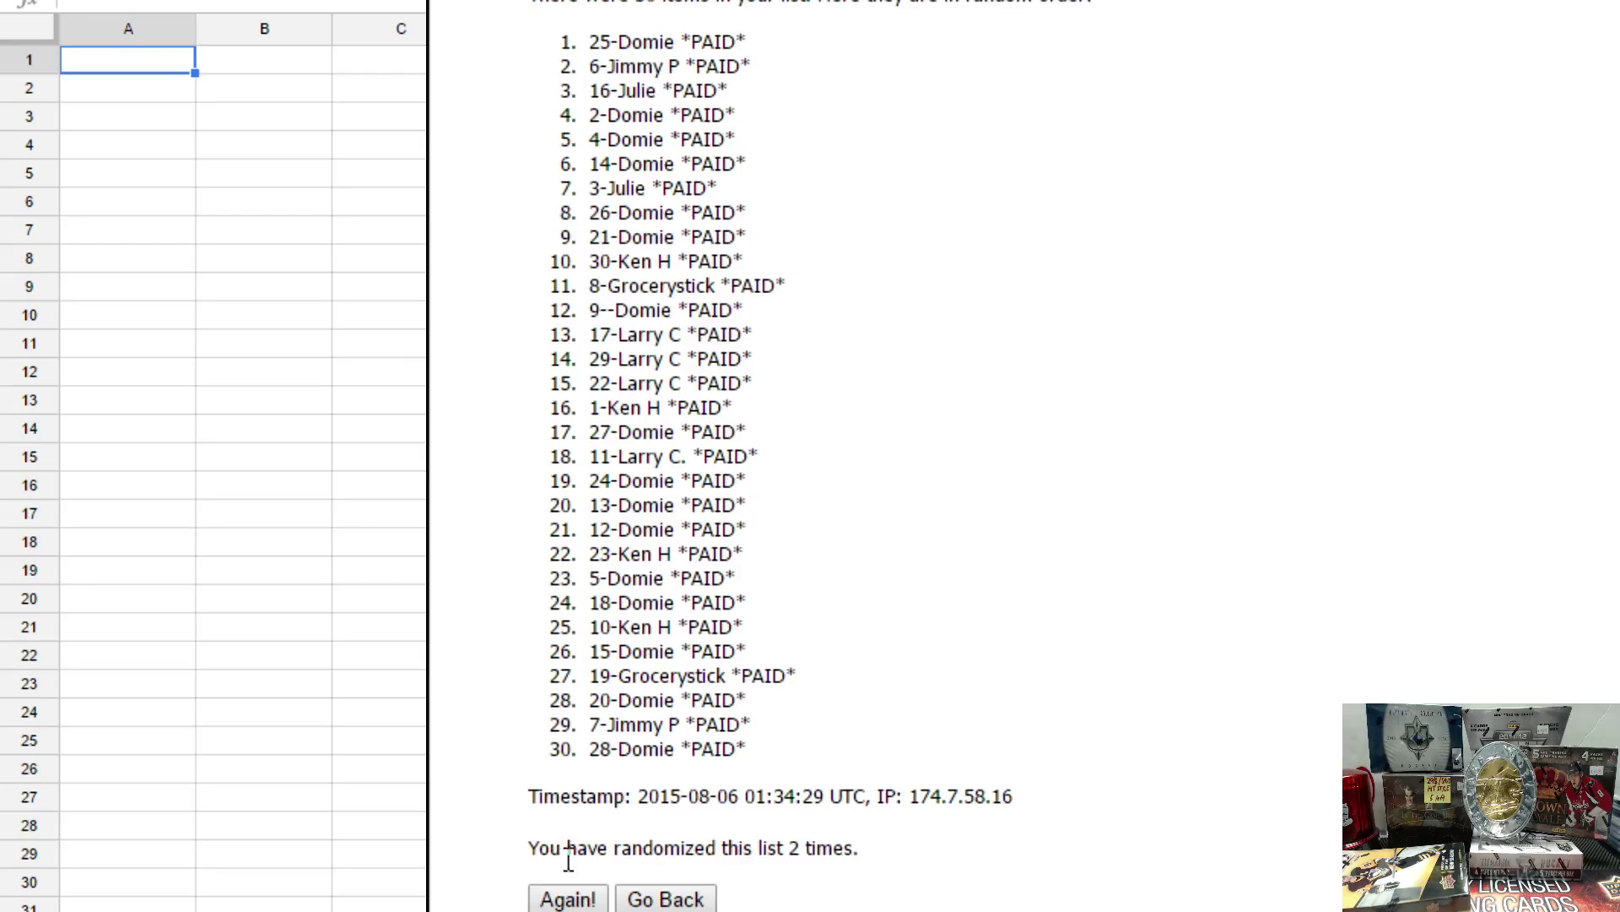
pyautogui.click(573, 900)
pyautogui.click(573, 899)
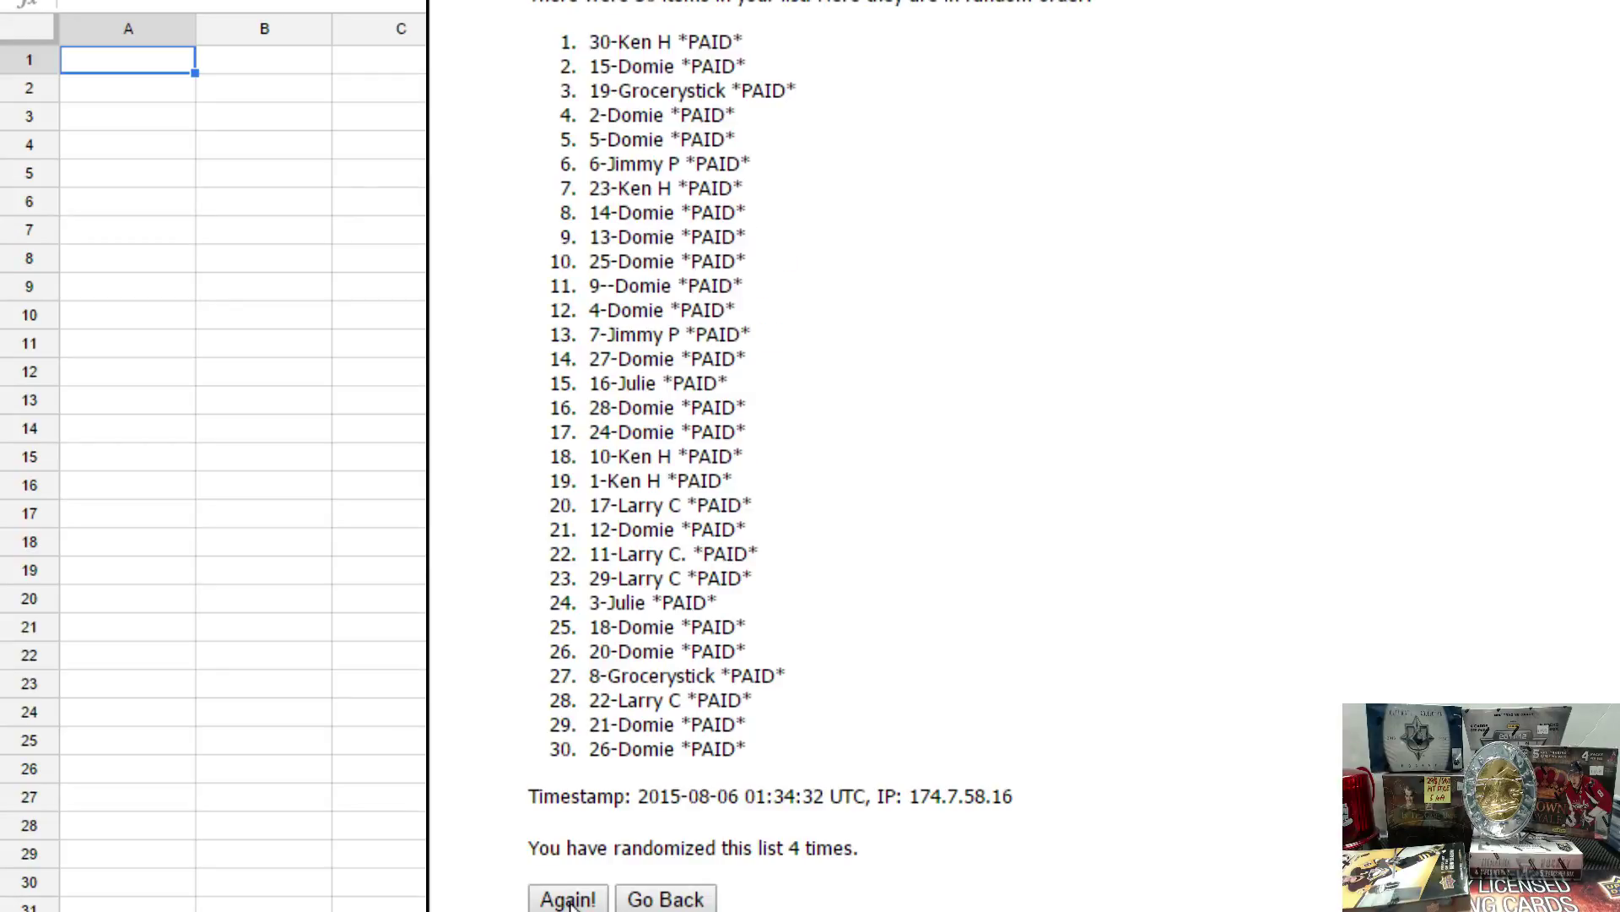
pyautogui.click(572, 900)
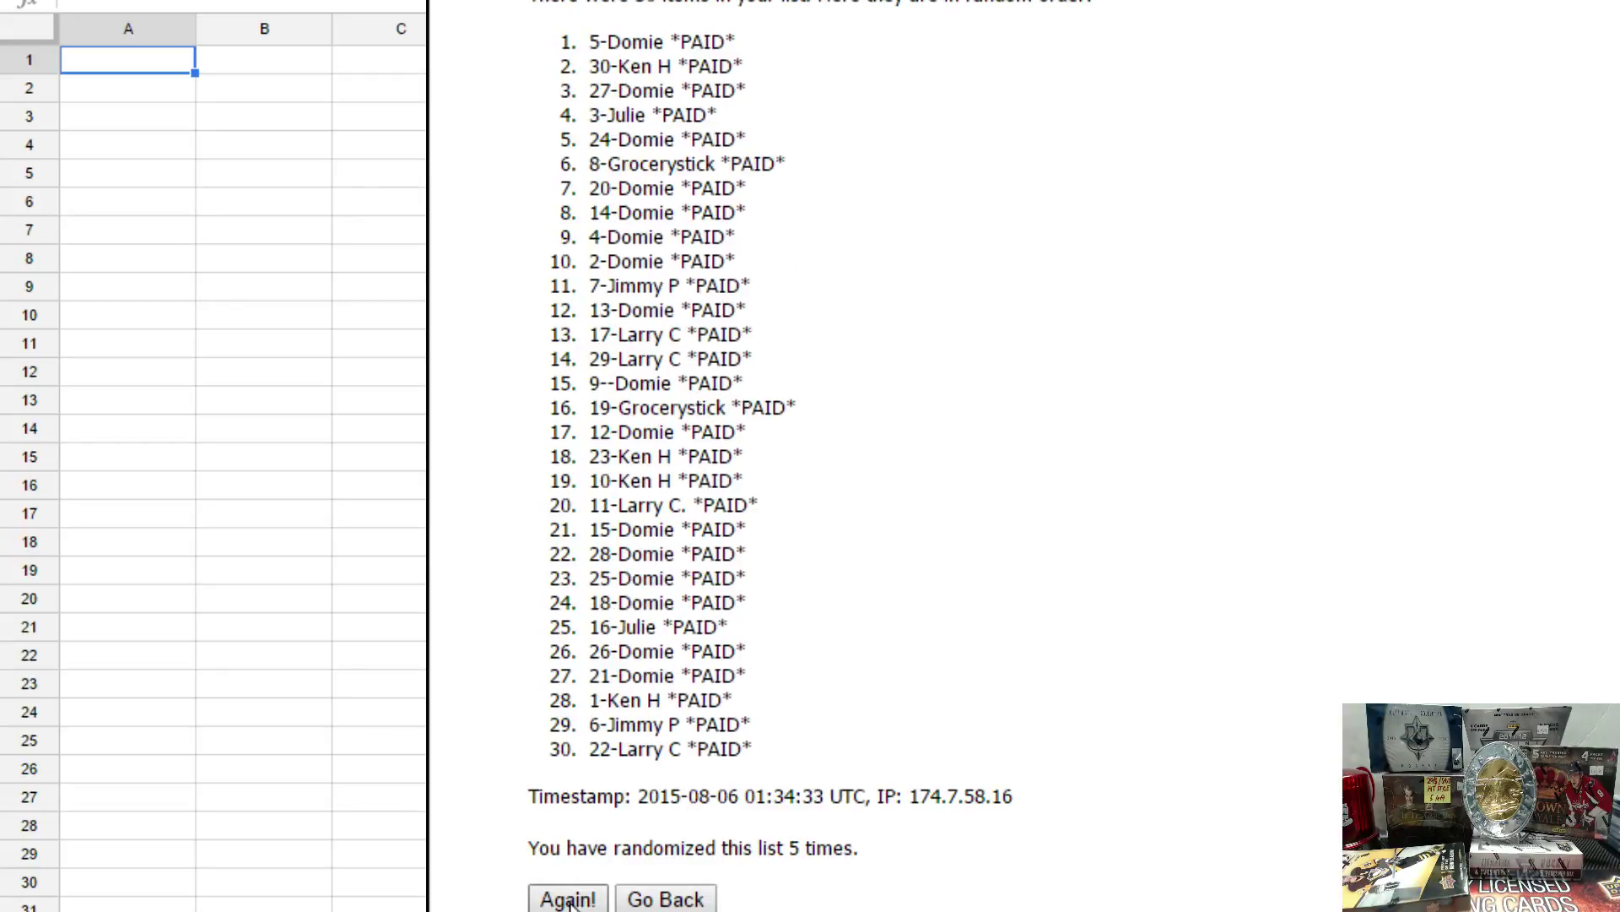
pyautogui.click(572, 900)
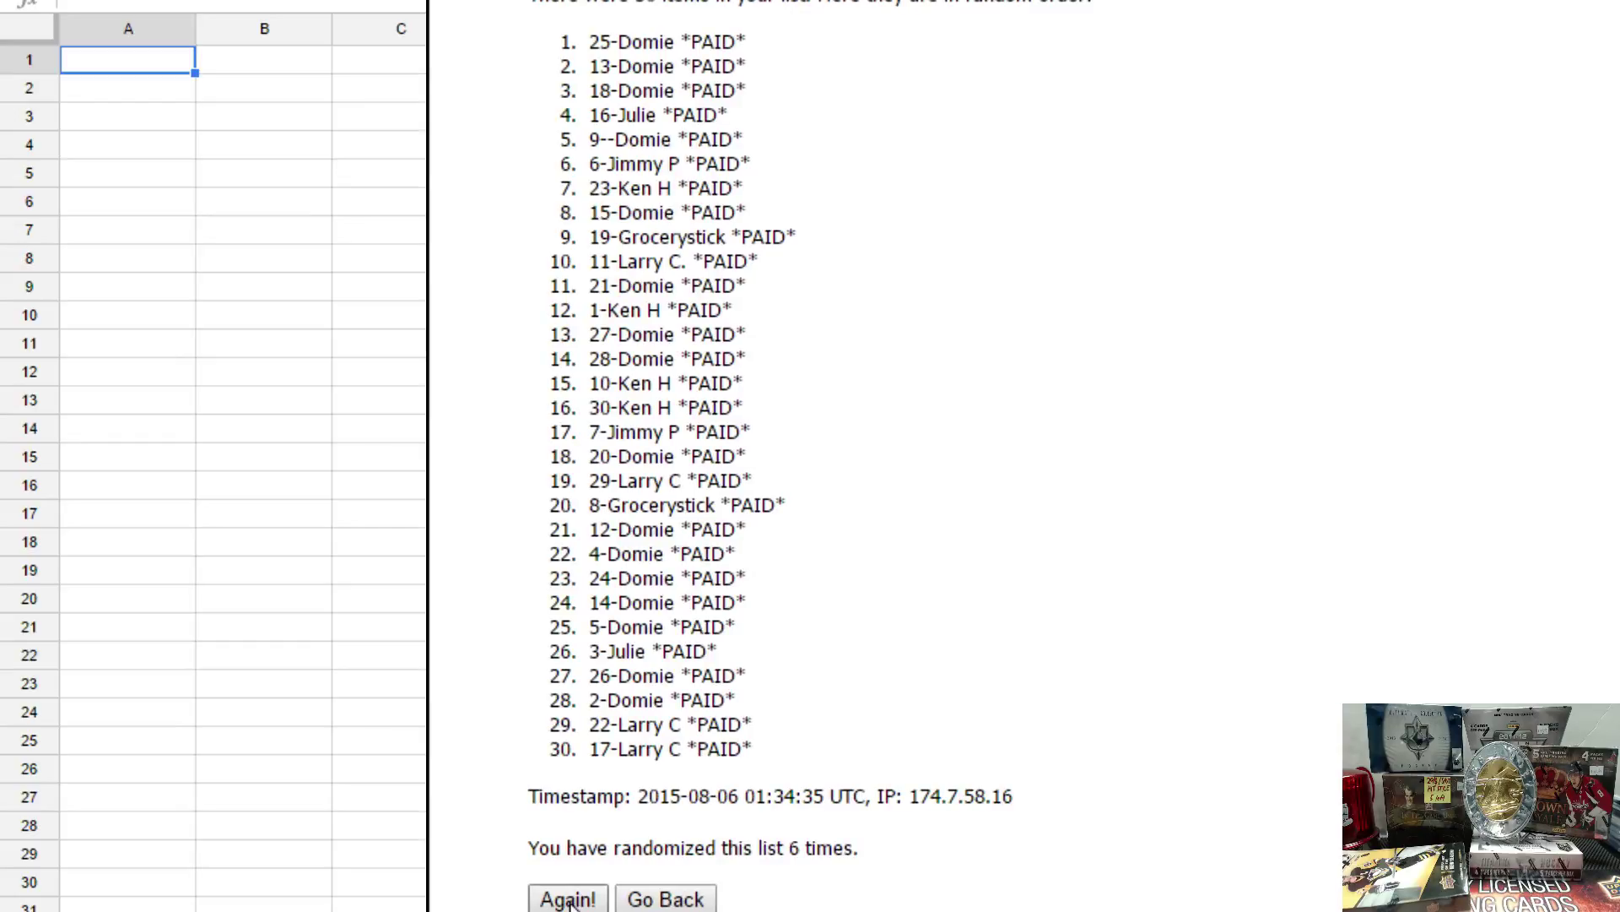
pyautogui.click(573, 900)
pyautogui.click(573, 901)
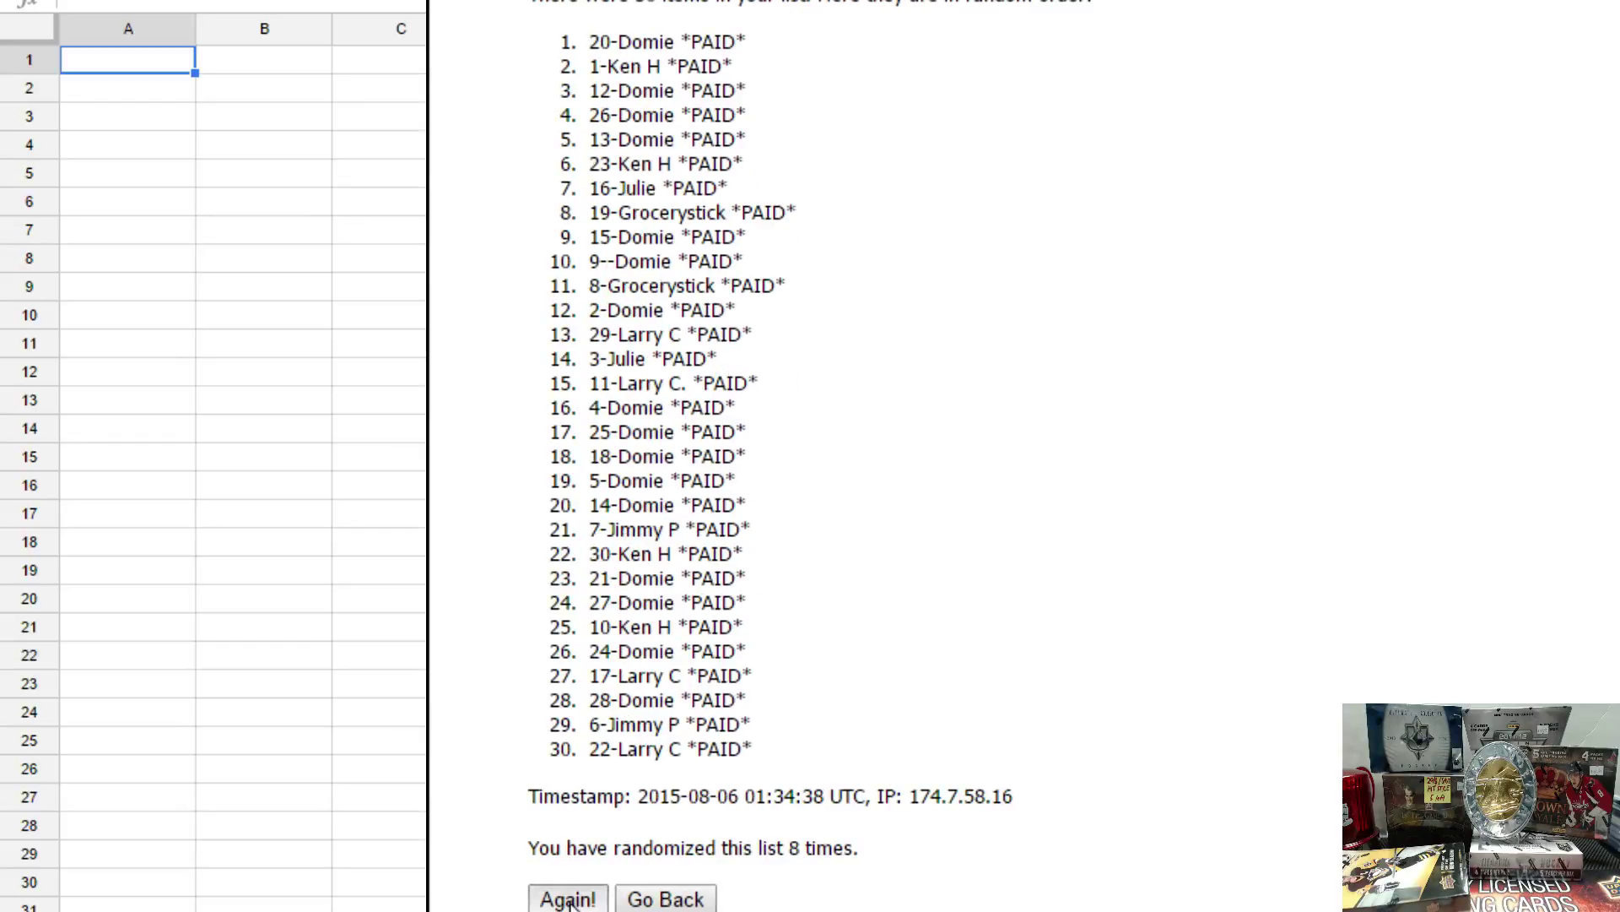
pyautogui.click(572, 900)
pyautogui.click(573, 900)
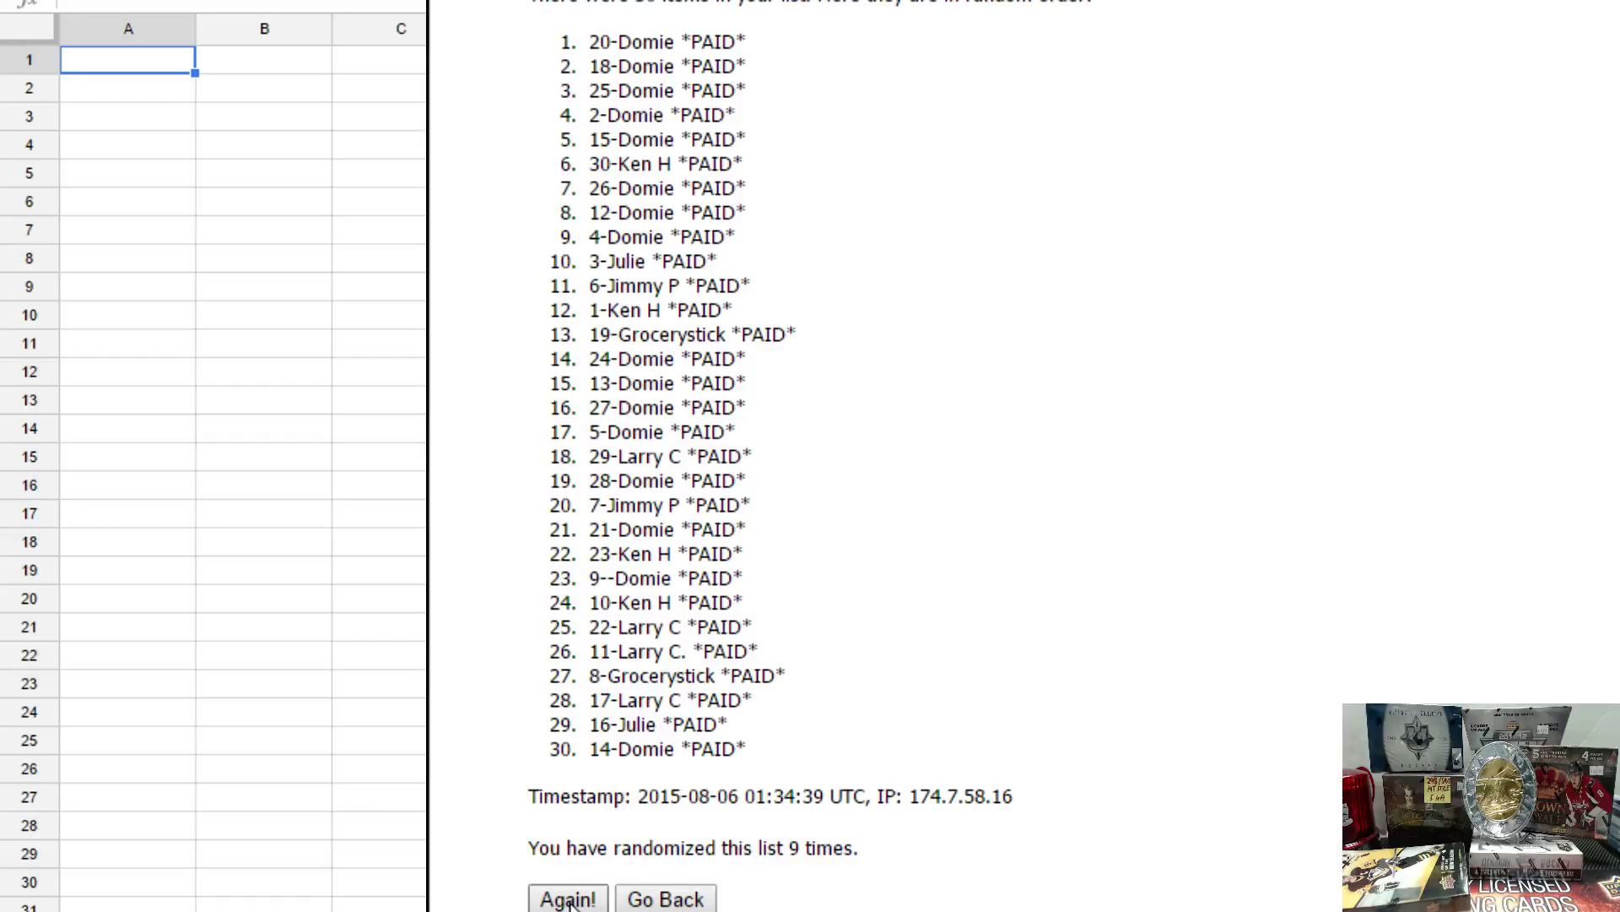
# Copy the shuffled participant list from Random.org
pyautogui.moveTo(747, 752); pyautogui.dragTo(588, 38)
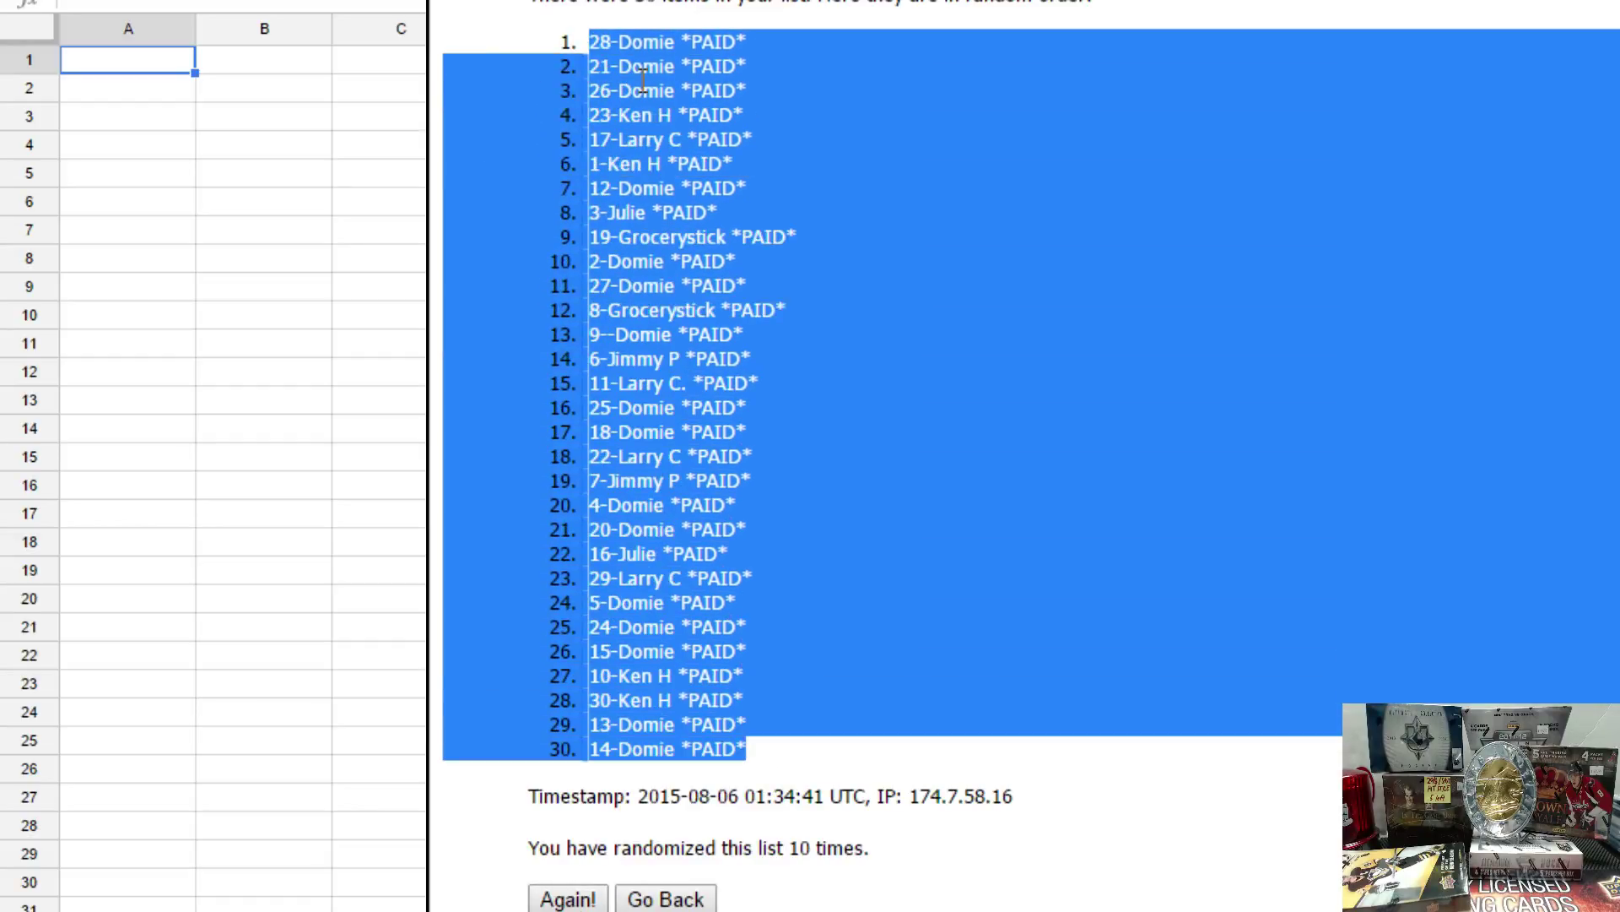
pyautogui.hotkey('ctrl', 'c')
pyautogui.hotkey('alt', 'Tab')
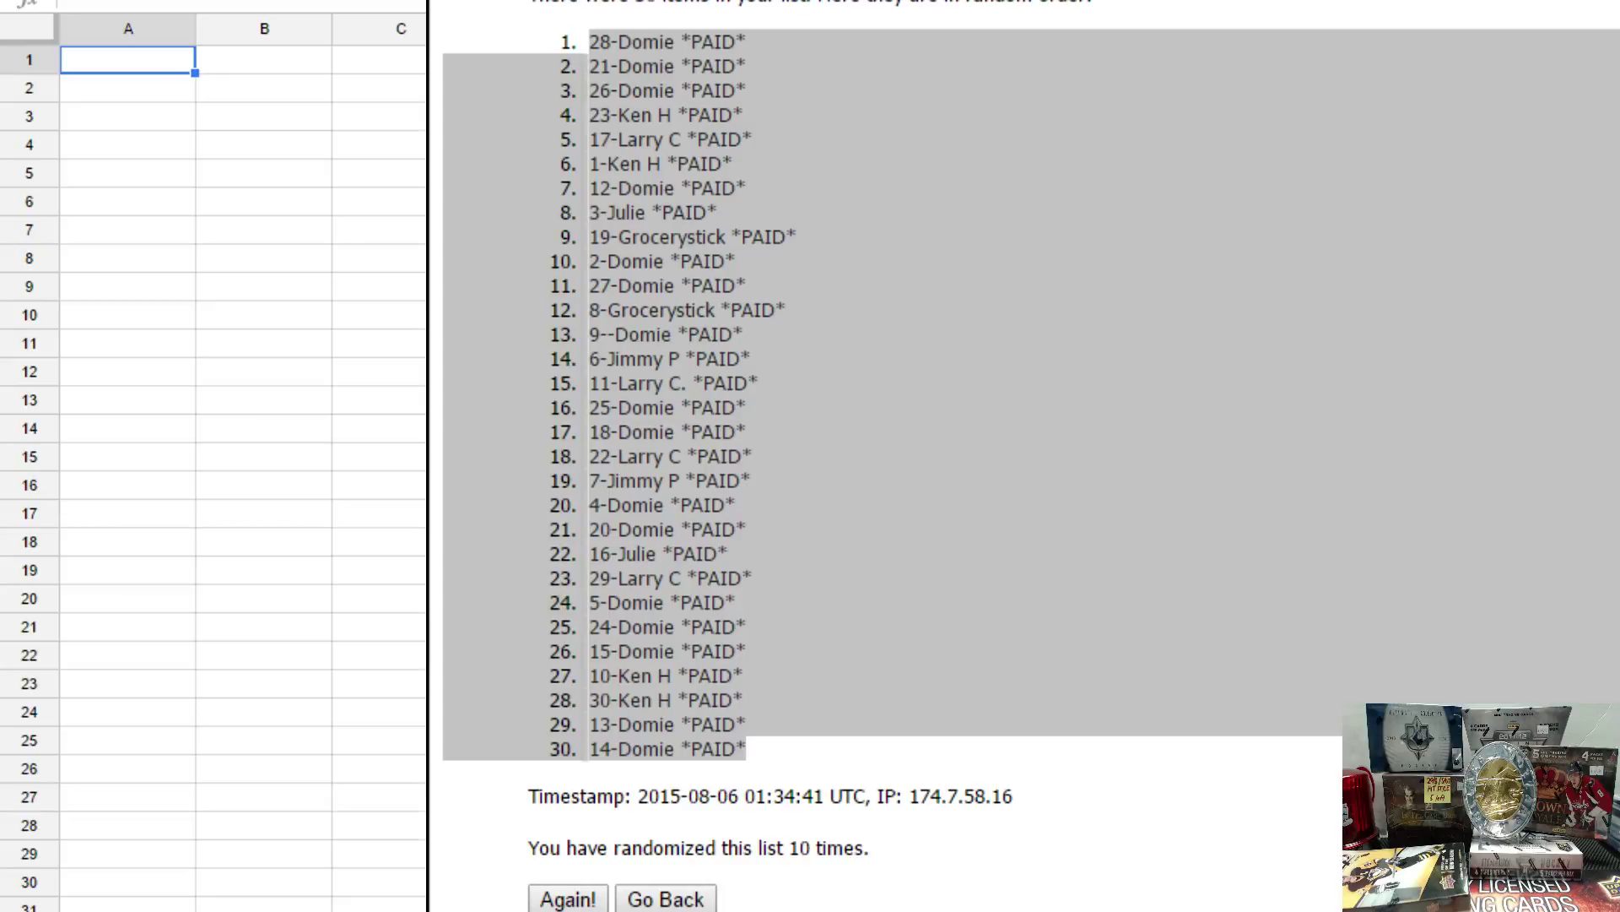
# Paste the participant list into column A from A1, then widen columns A and B
pyautogui.rightClick(126, 60)
pyautogui.click(141, 163)
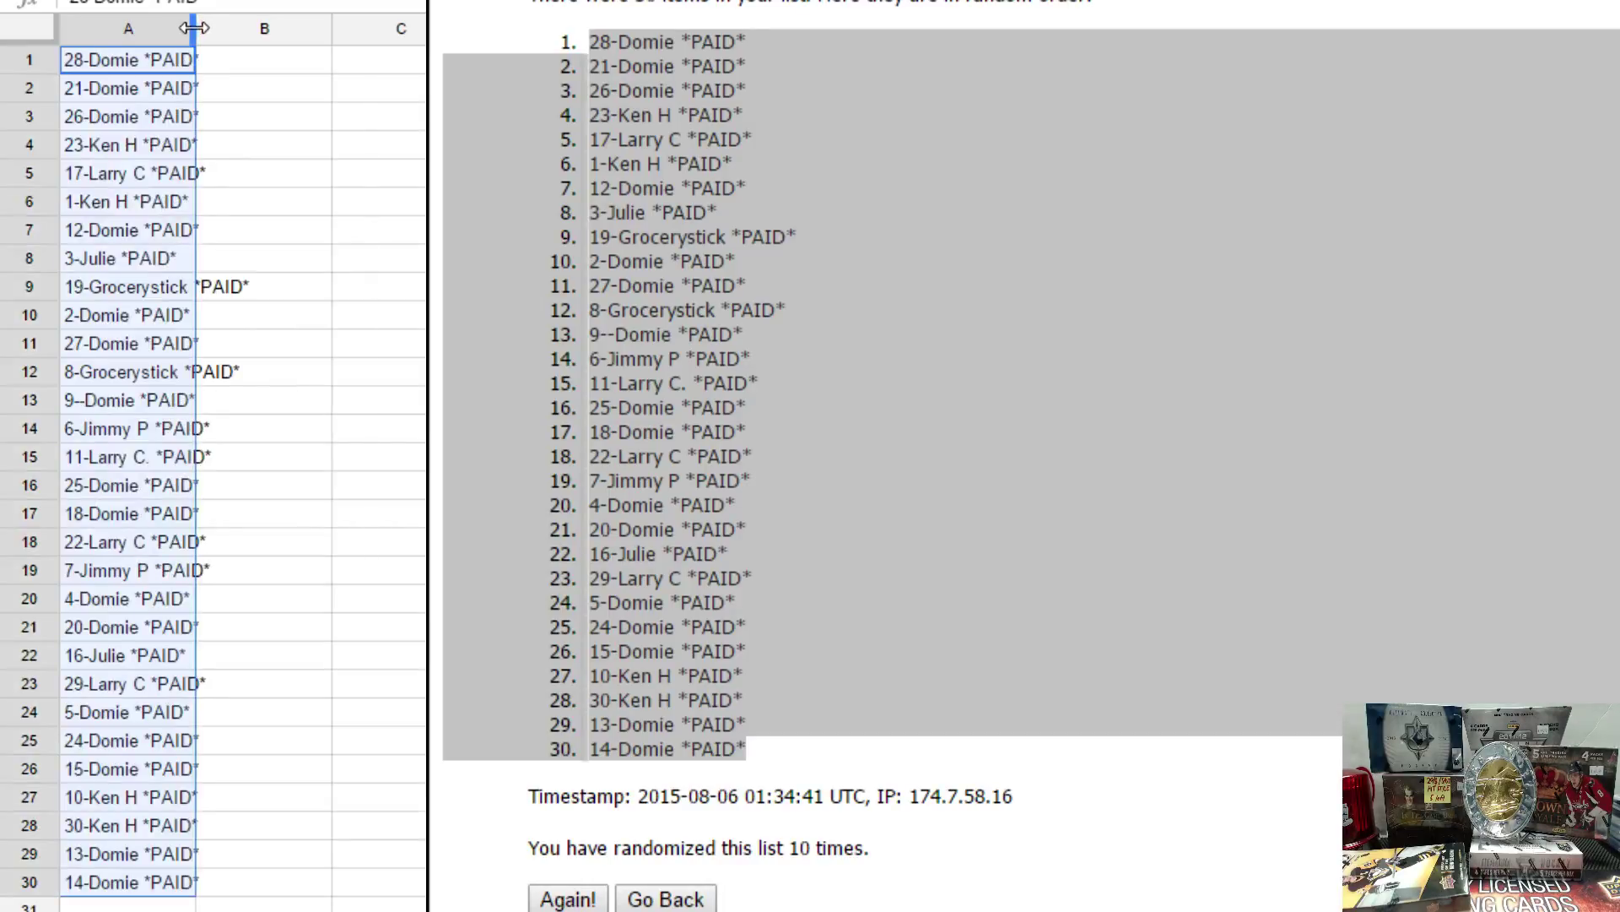
pyautogui.moveTo(196, 28); pyautogui.dragTo(228, 28)
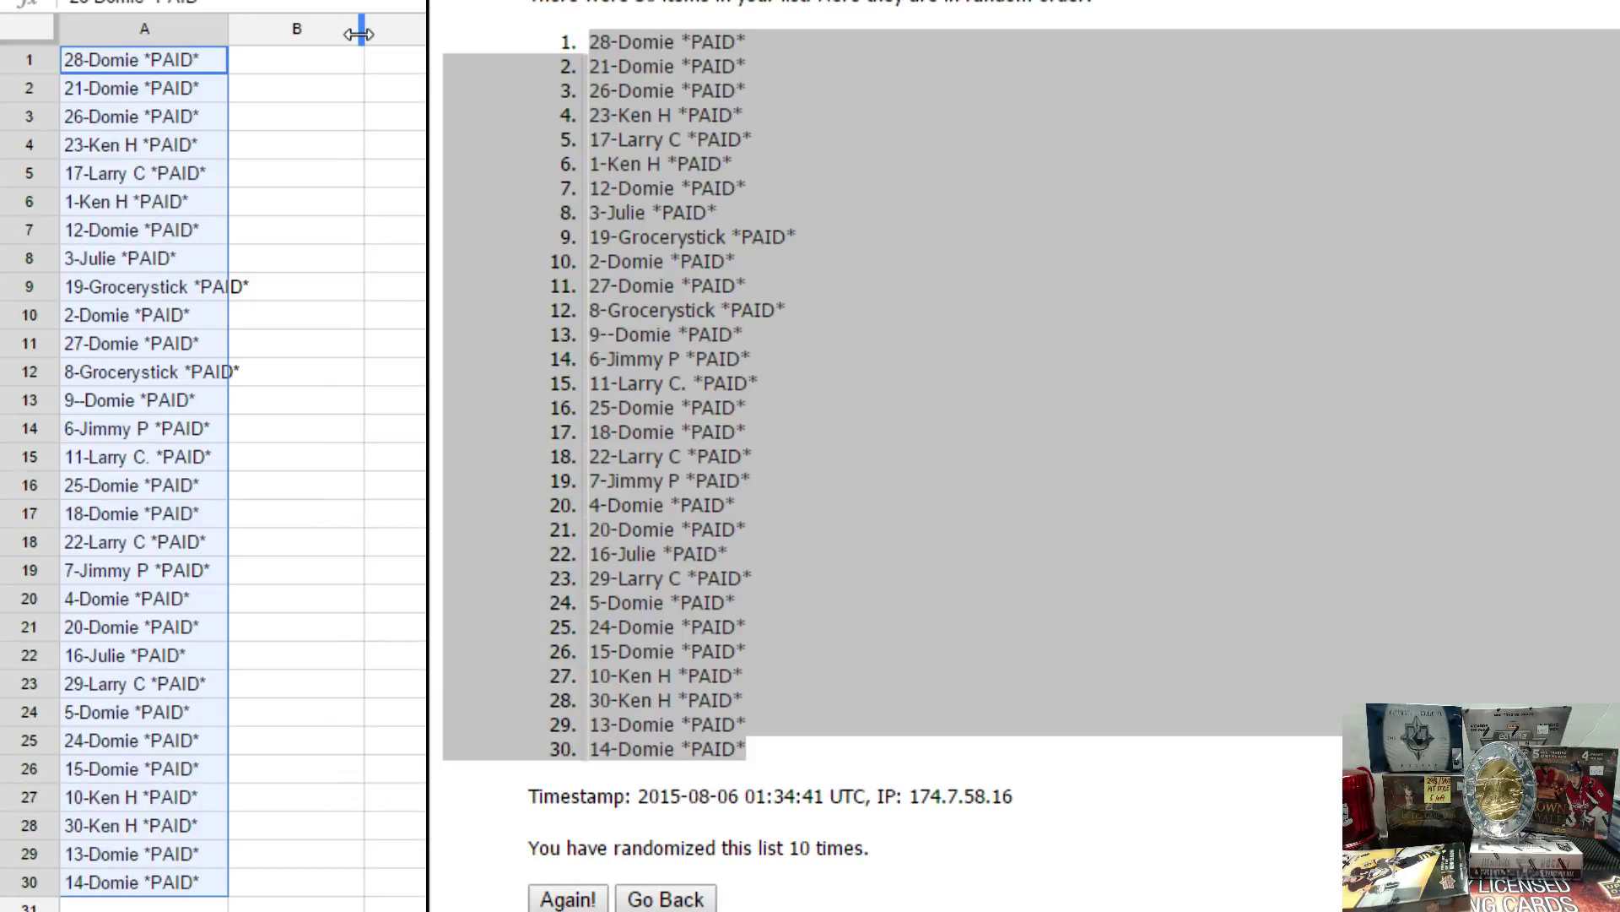
pyautogui.moveTo(360, 31); pyautogui.dragTo(386, 30)
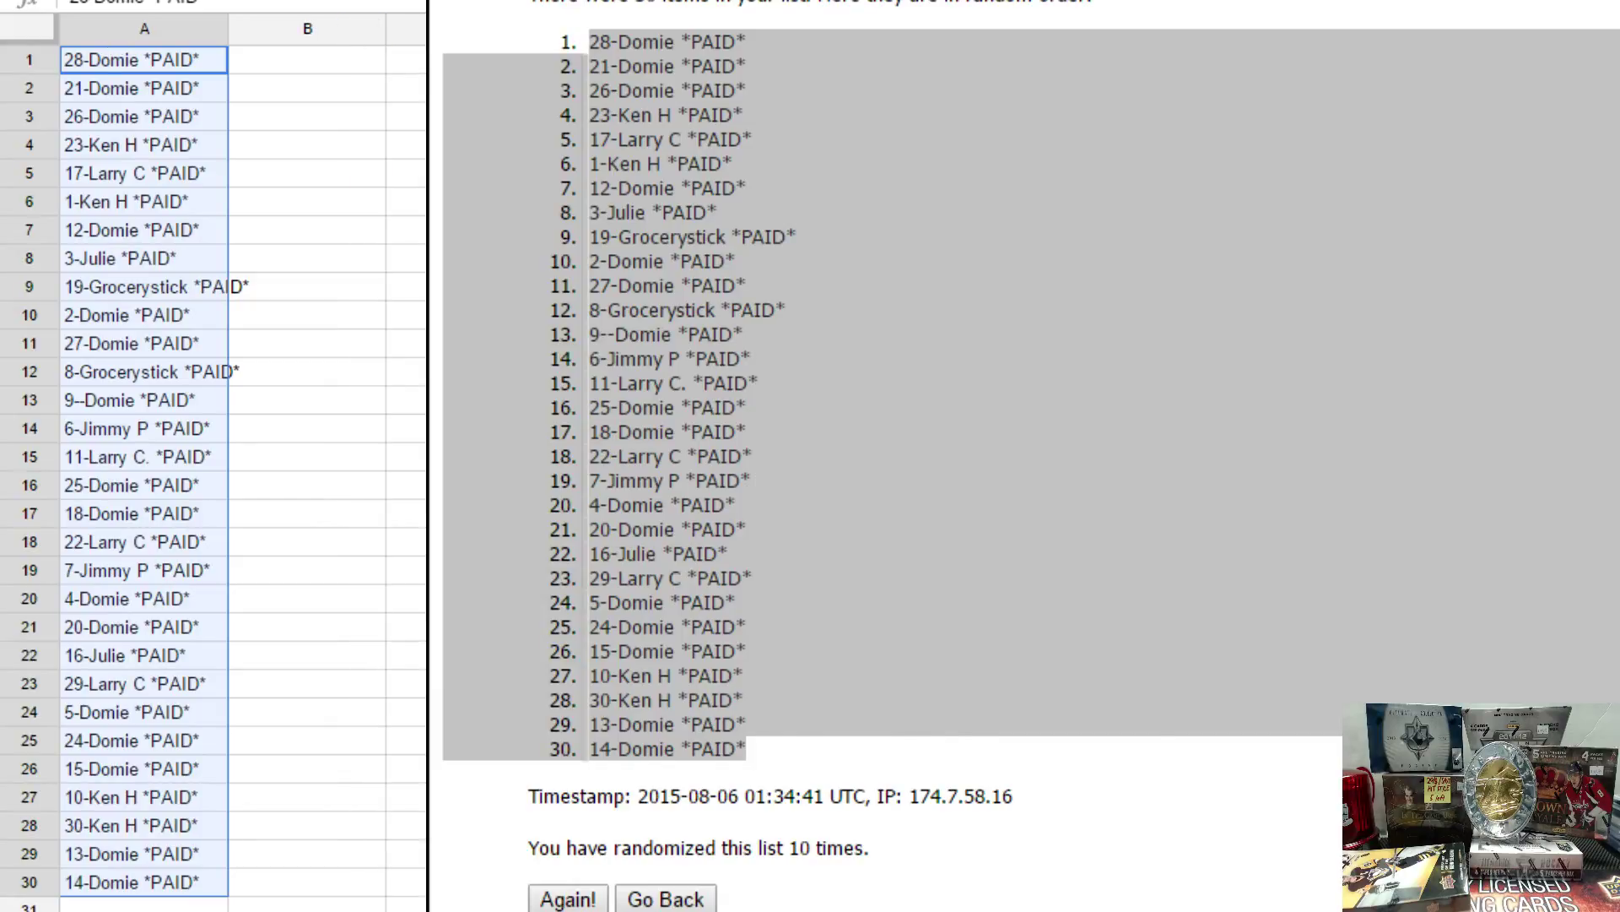
# From the list entry form, randomize the 30 NHL teams and reshuffle them repeatedly
pyautogui.click(665, 899)
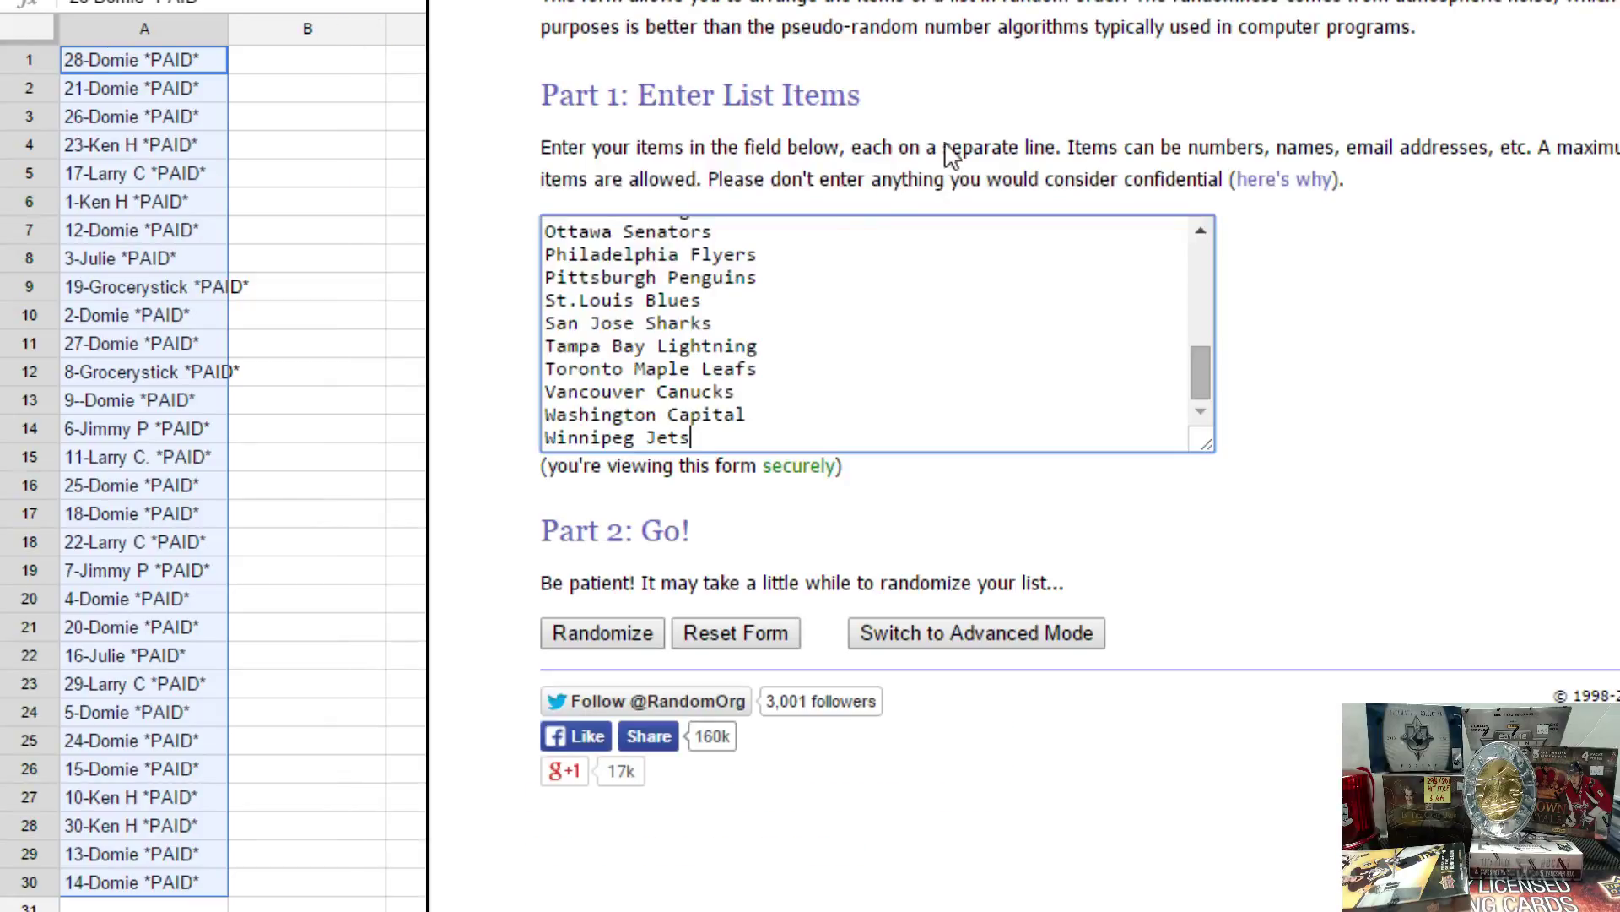
pyautogui.click(583, 637)
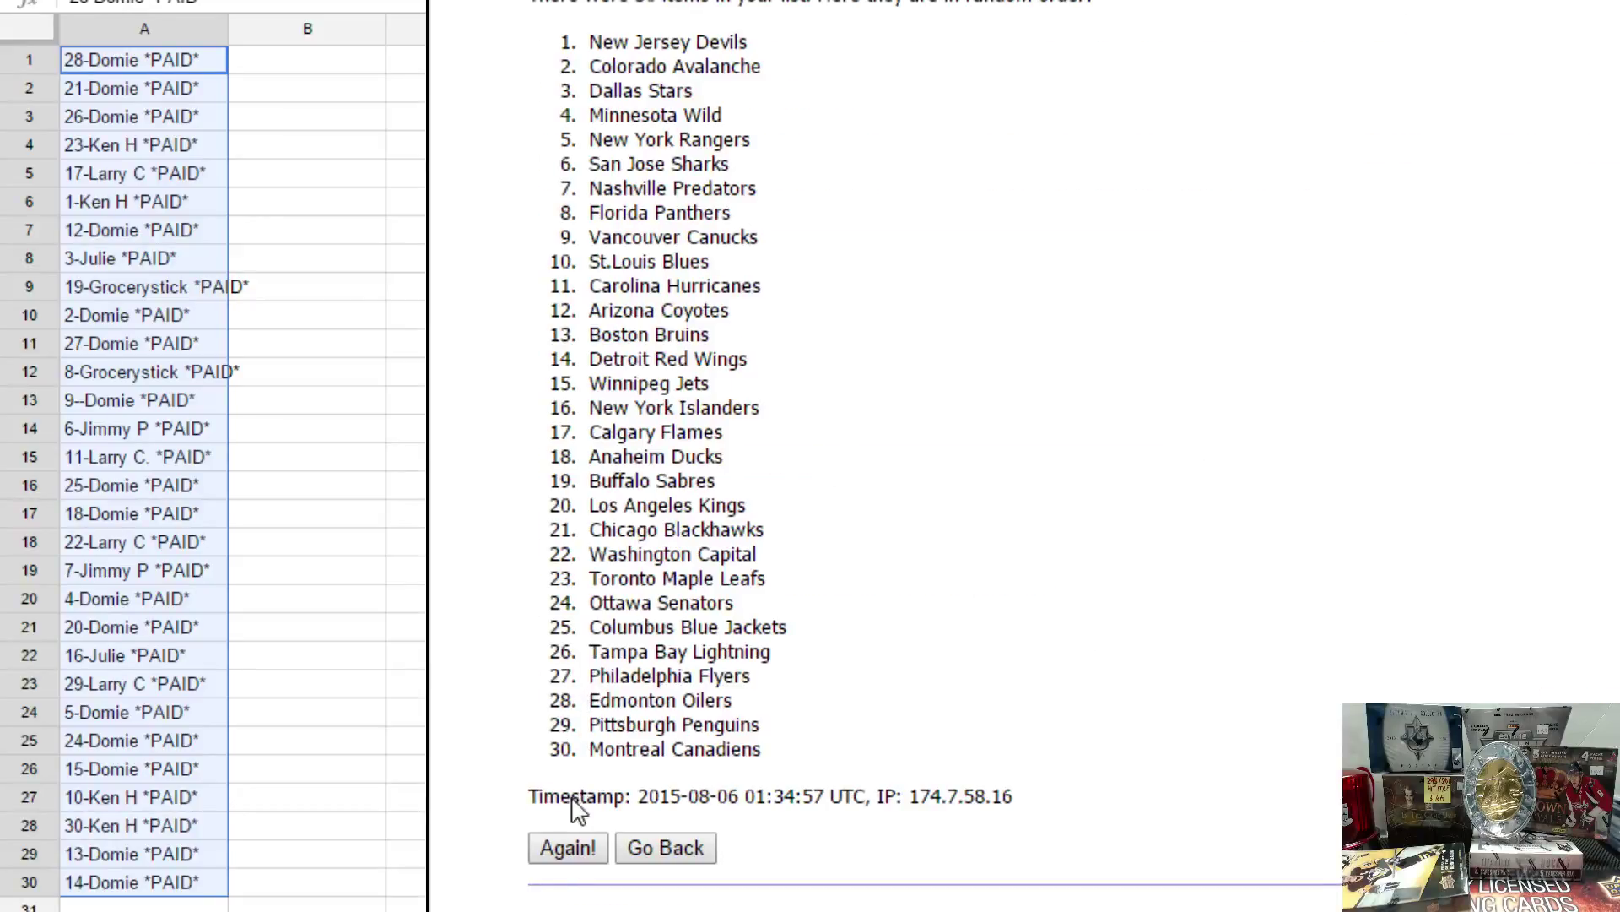
pyautogui.click(585, 846)
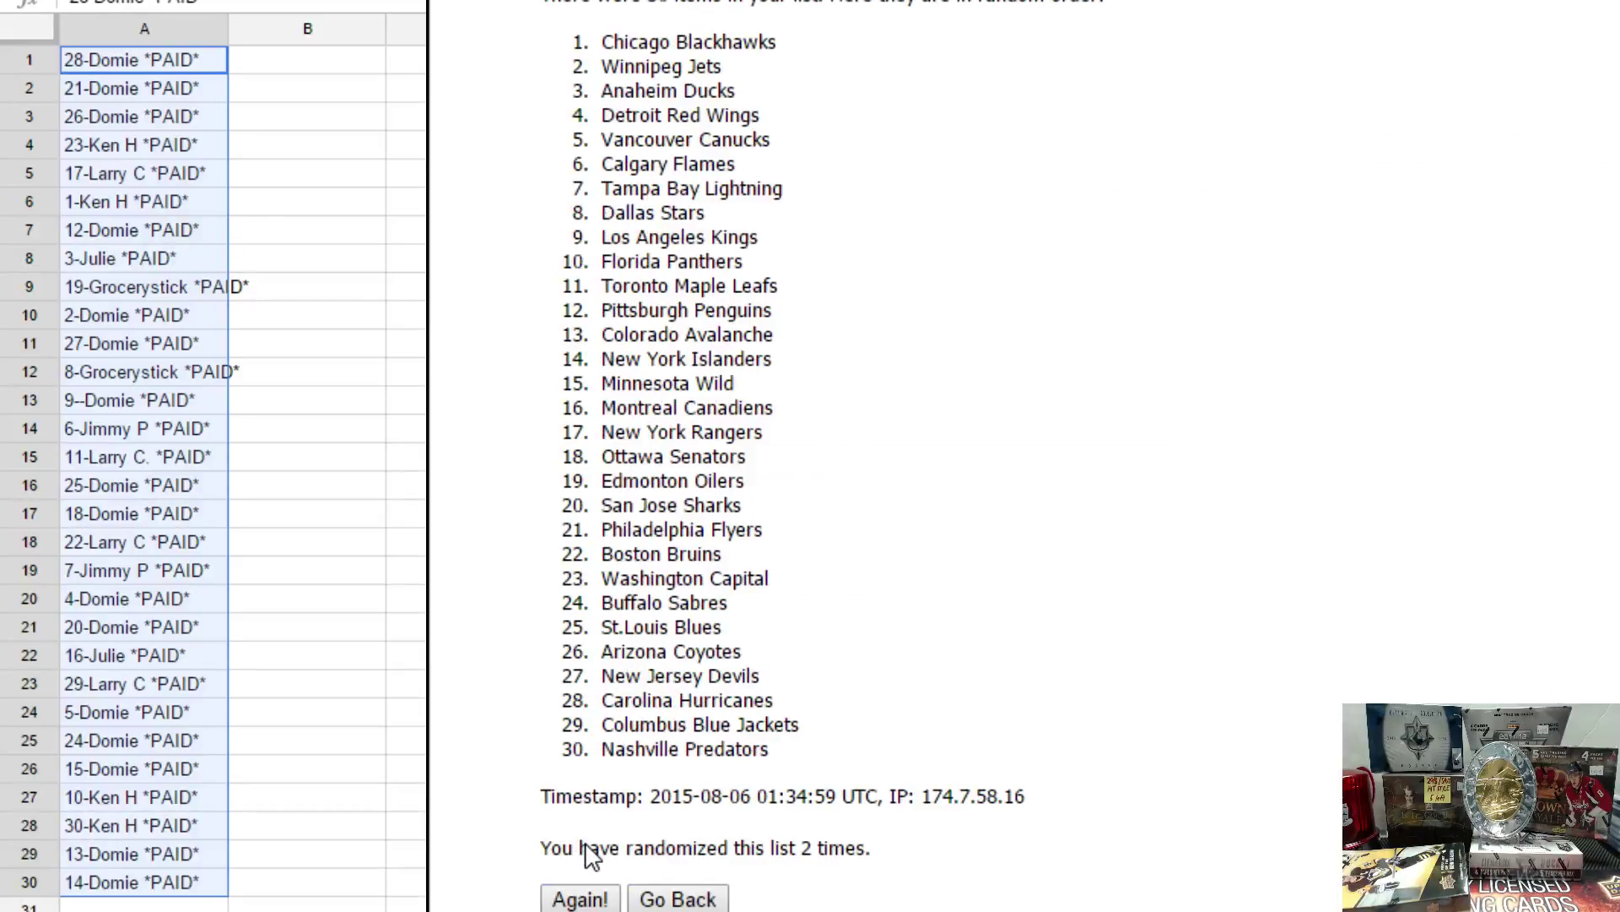
pyautogui.click(568, 899)
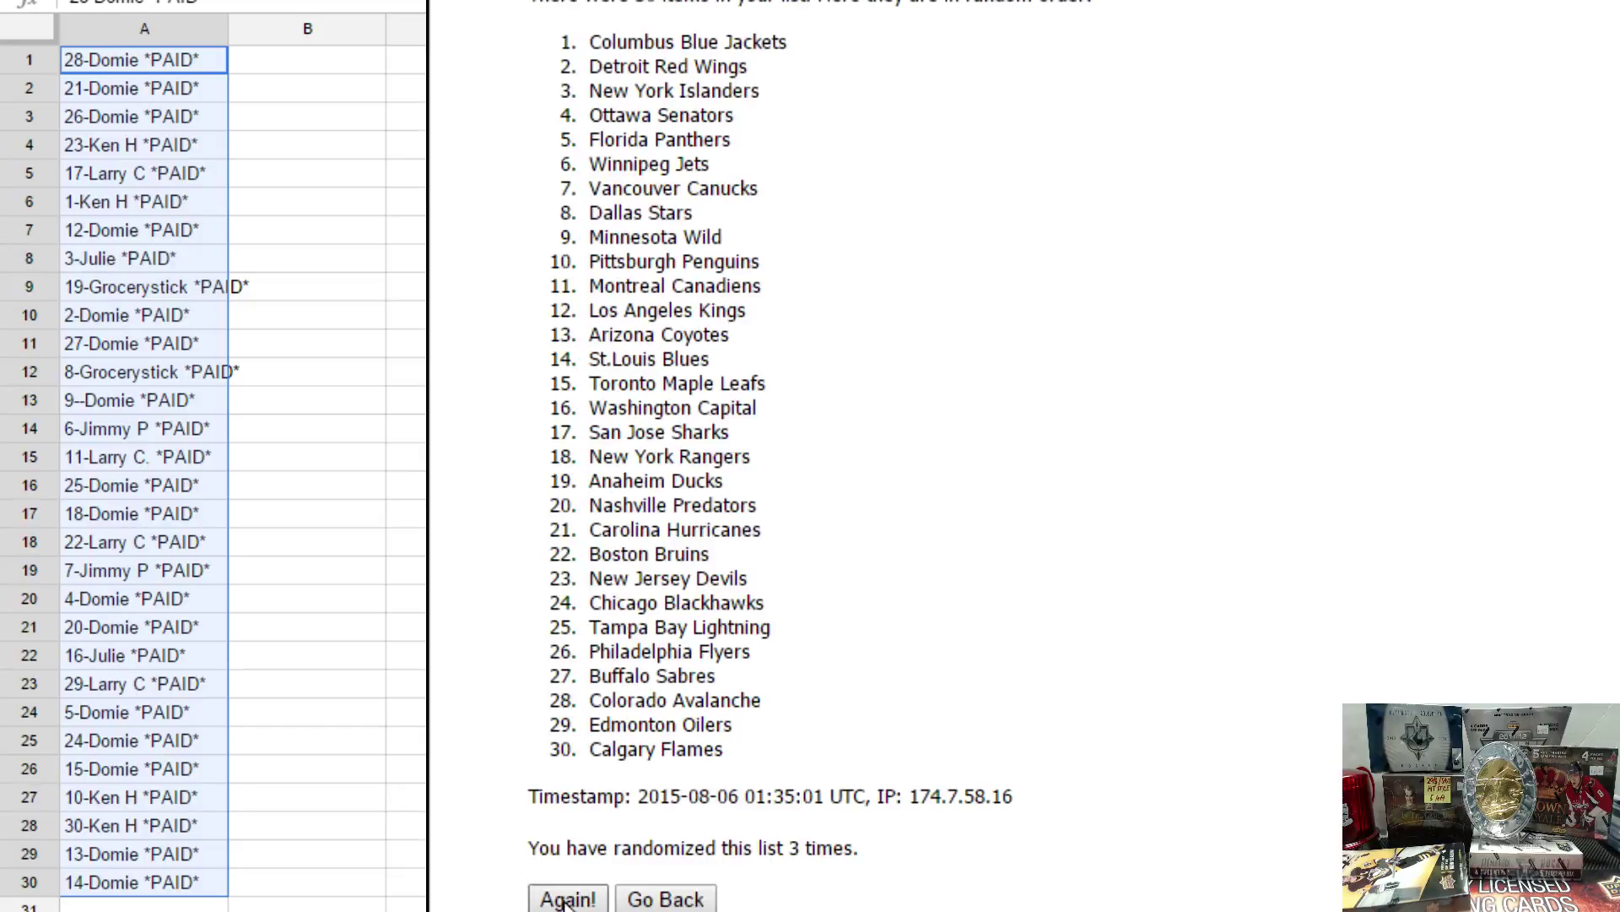
pyautogui.click(565, 901)
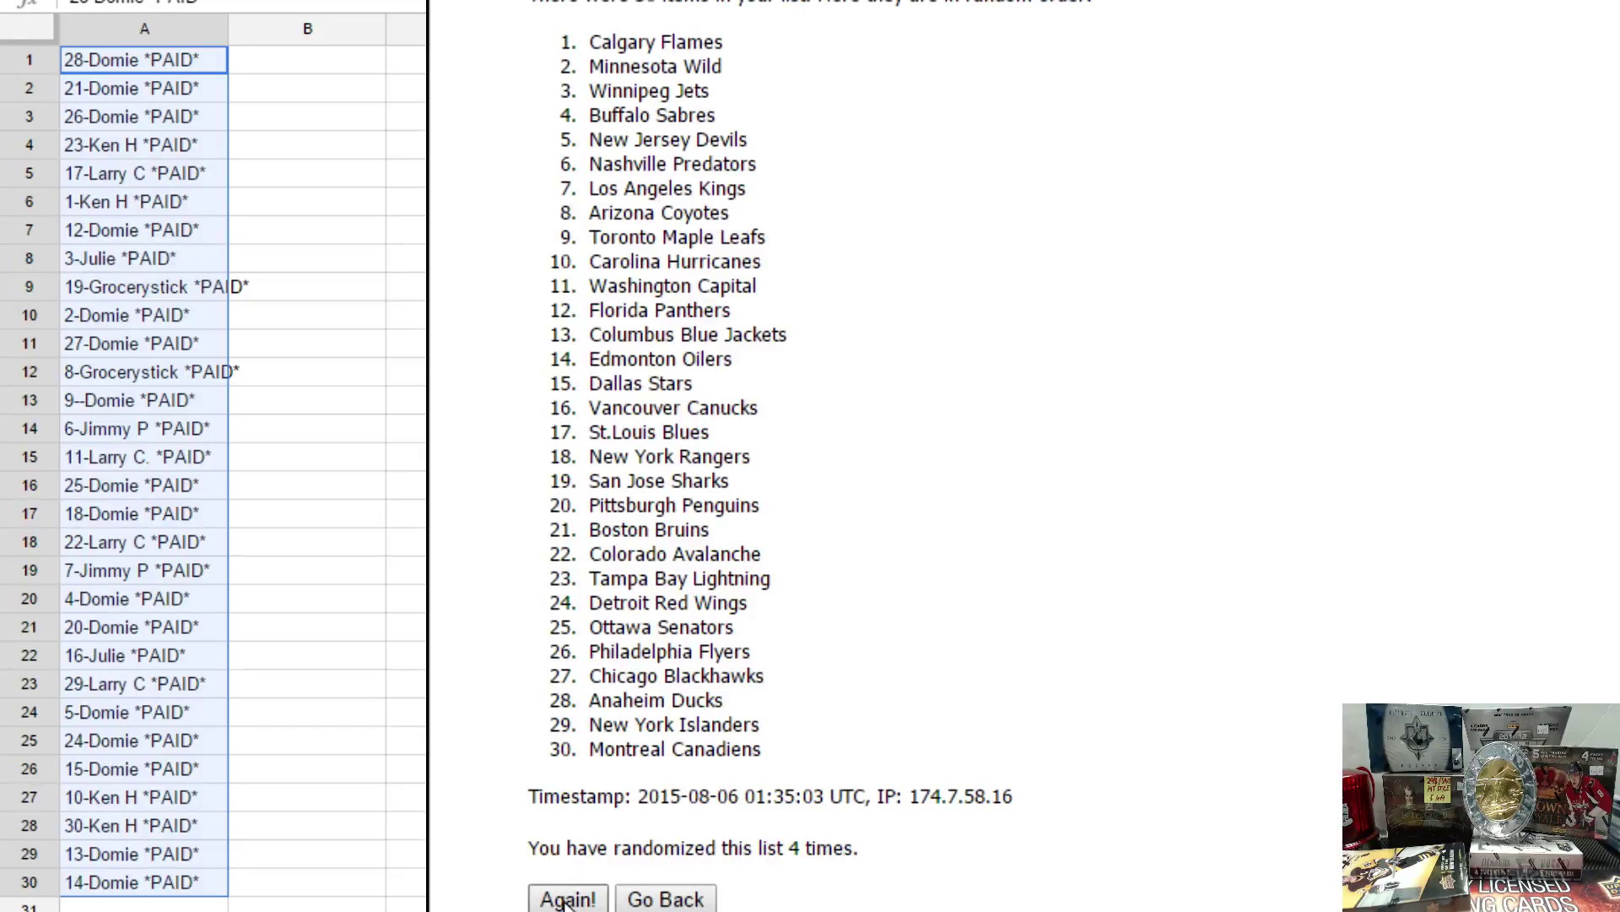
pyautogui.click(567, 899)
pyautogui.click(568, 900)
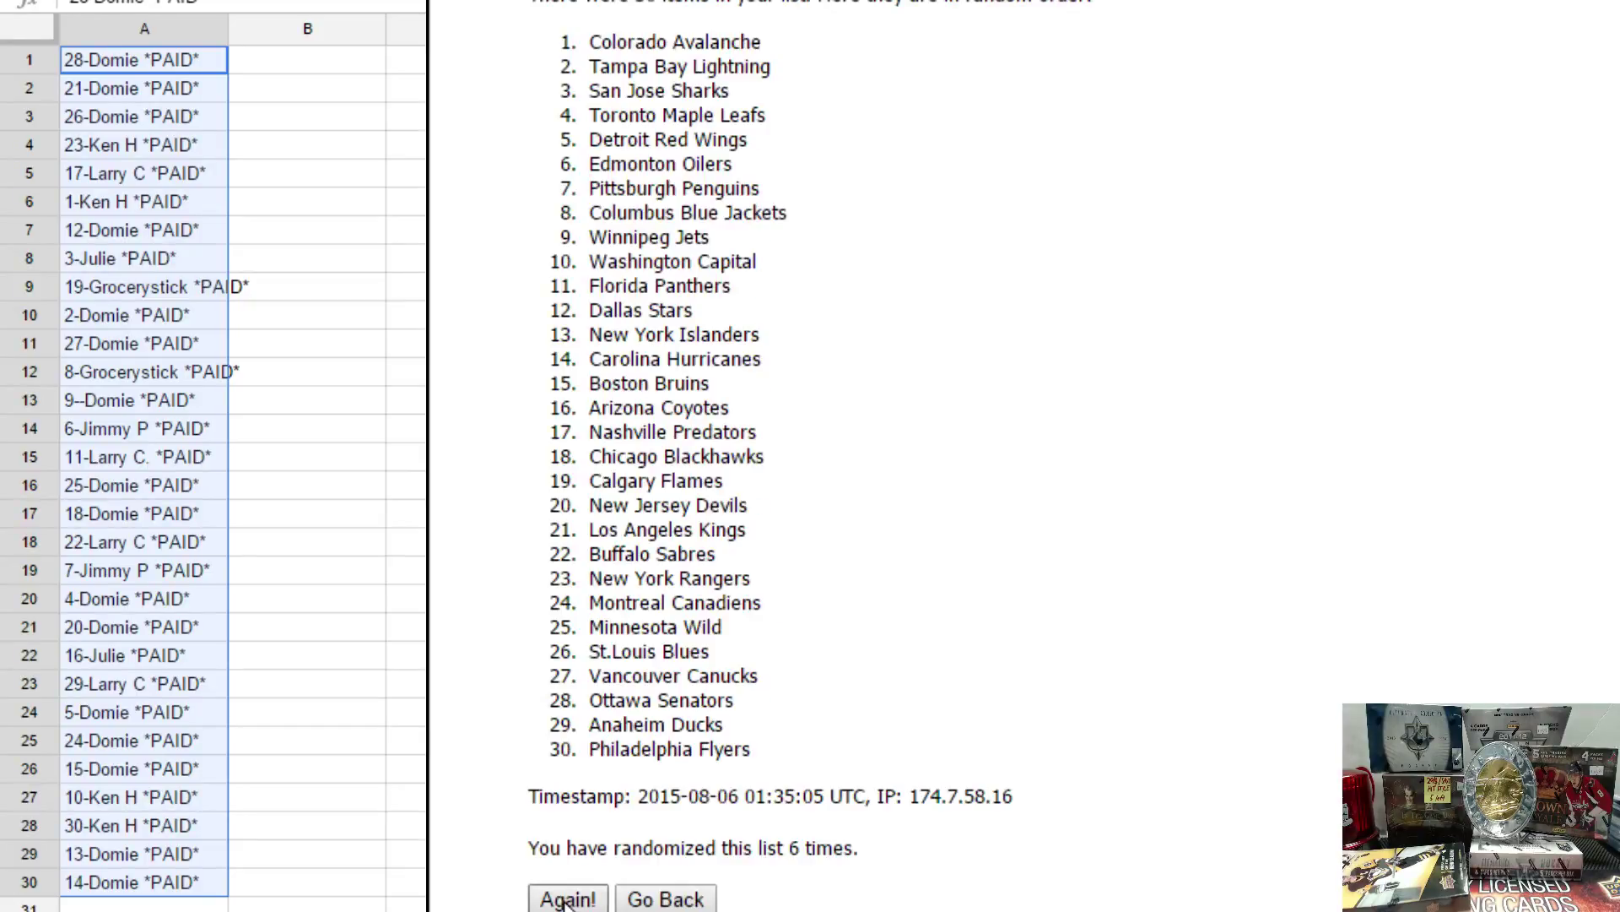
pyautogui.click(567, 899)
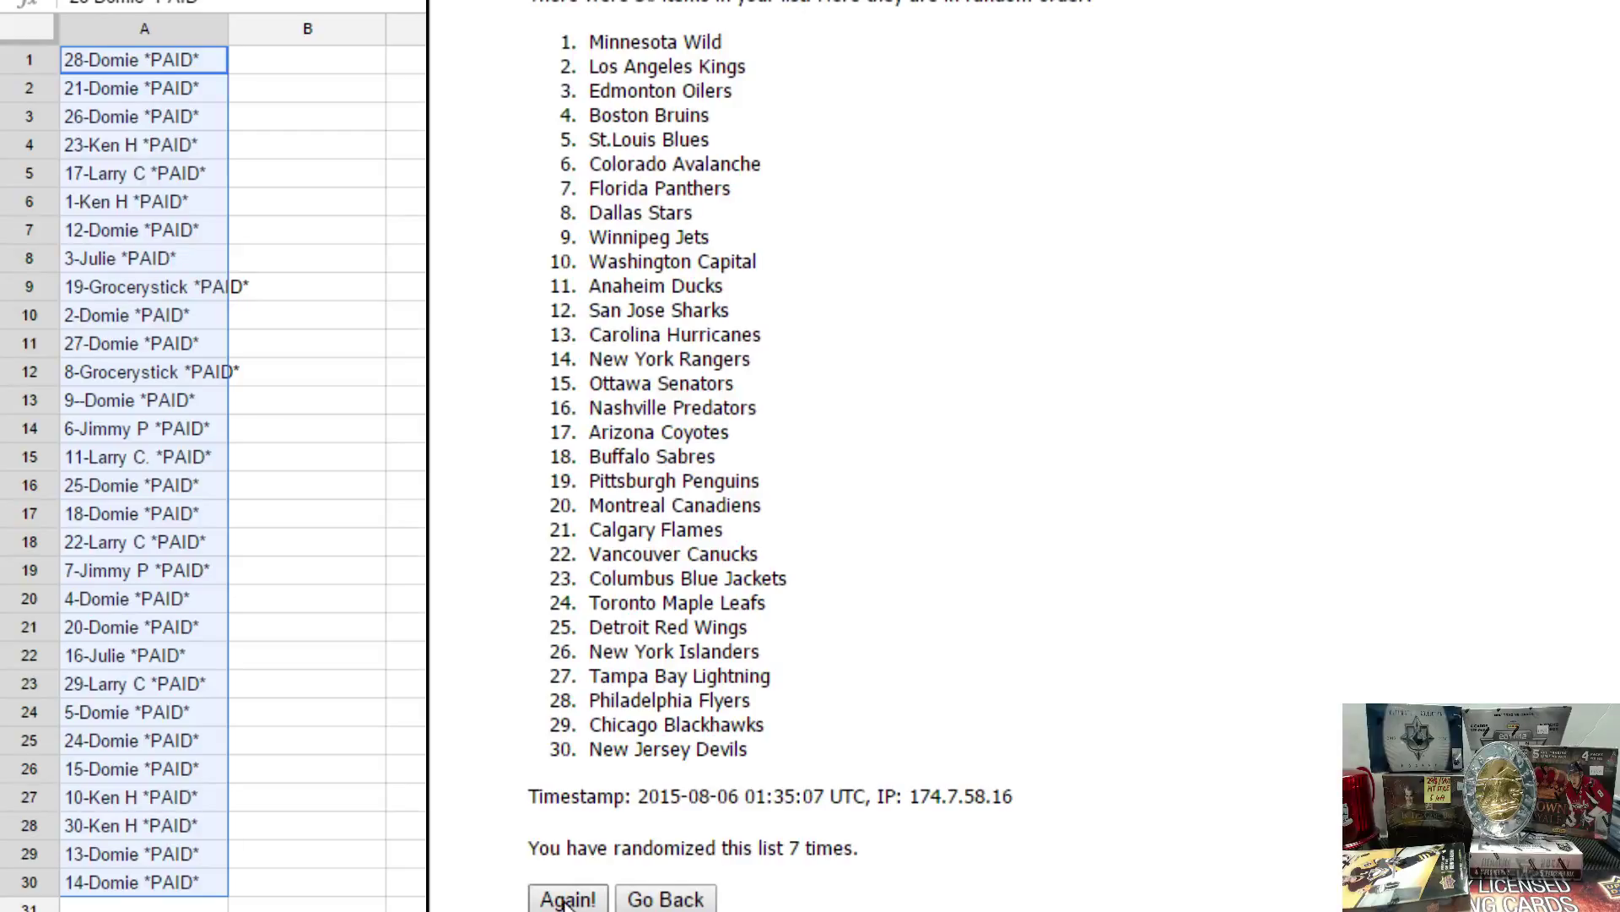
pyautogui.click(568, 899)
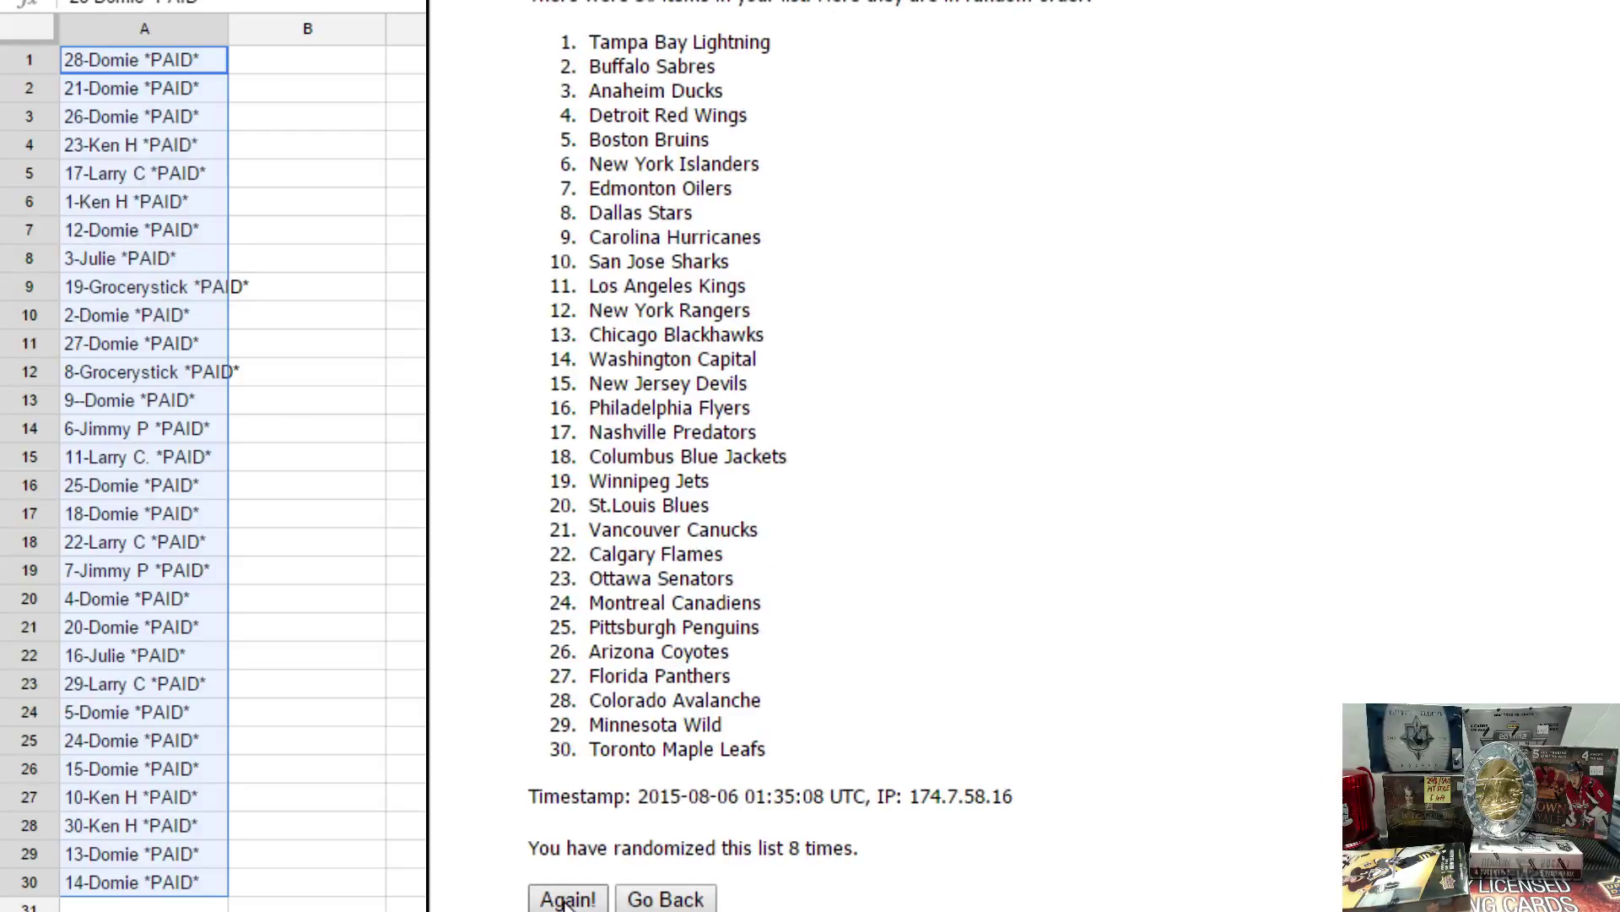
pyautogui.click(567, 899)
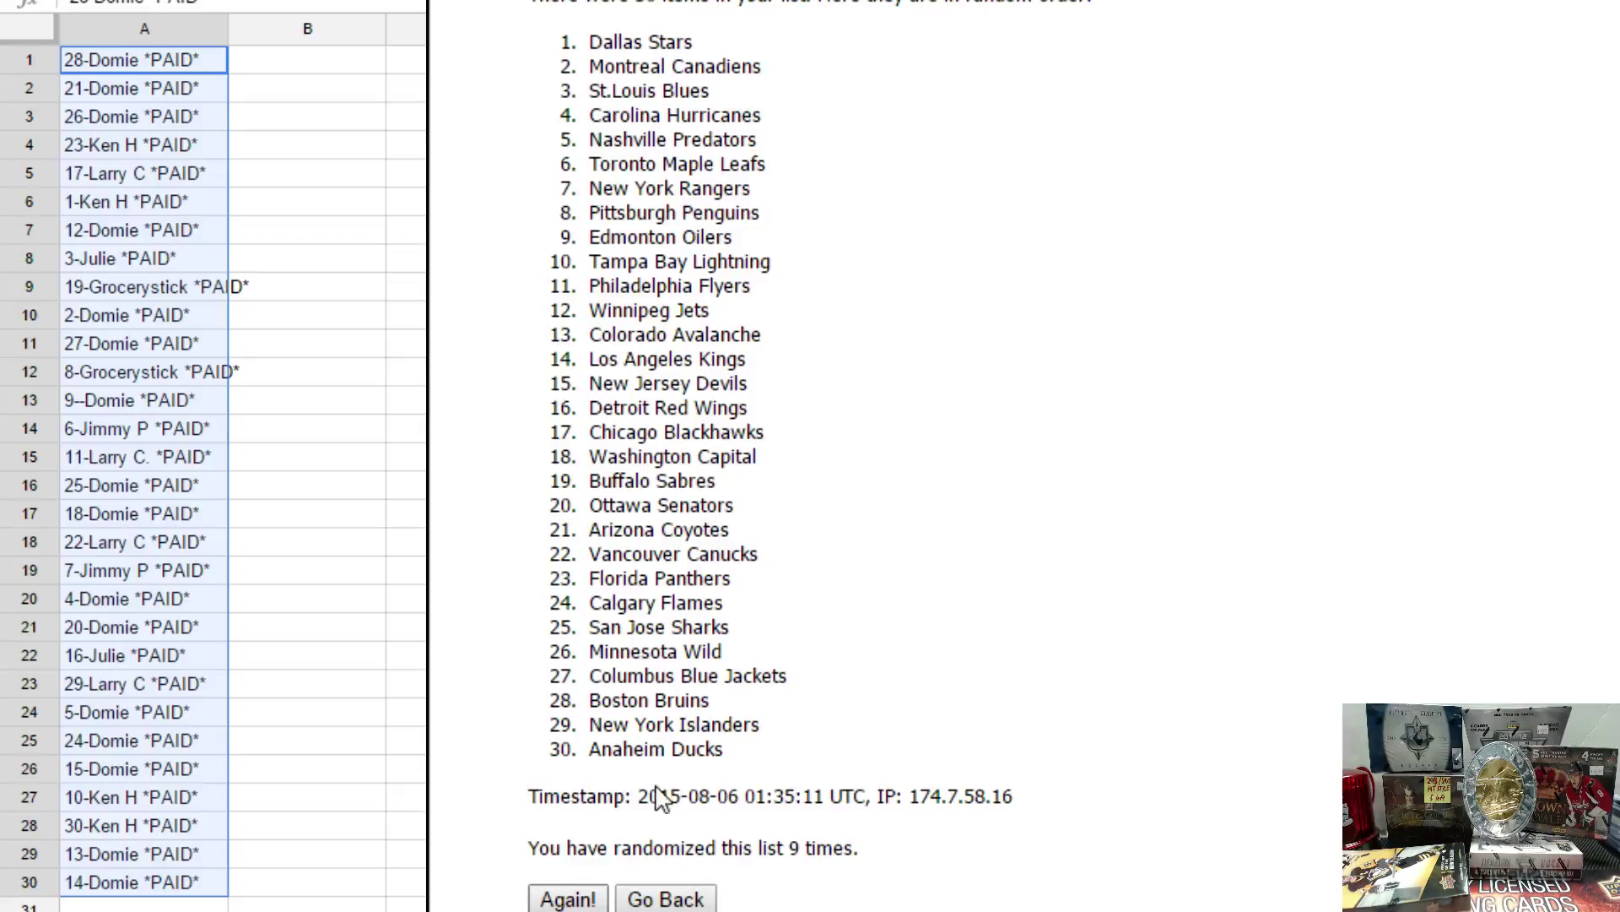
pyautogui.click(567, 899)
# Copy the shuffled team list and paste it into column B starting at B1
pyautogui.moveTo(775, 749)
pyautogui.mouseDown()
pyautogui.moveTo(441, 84)
pyautogui.moveTo(438, 38)
pyautogui.mouseUp()
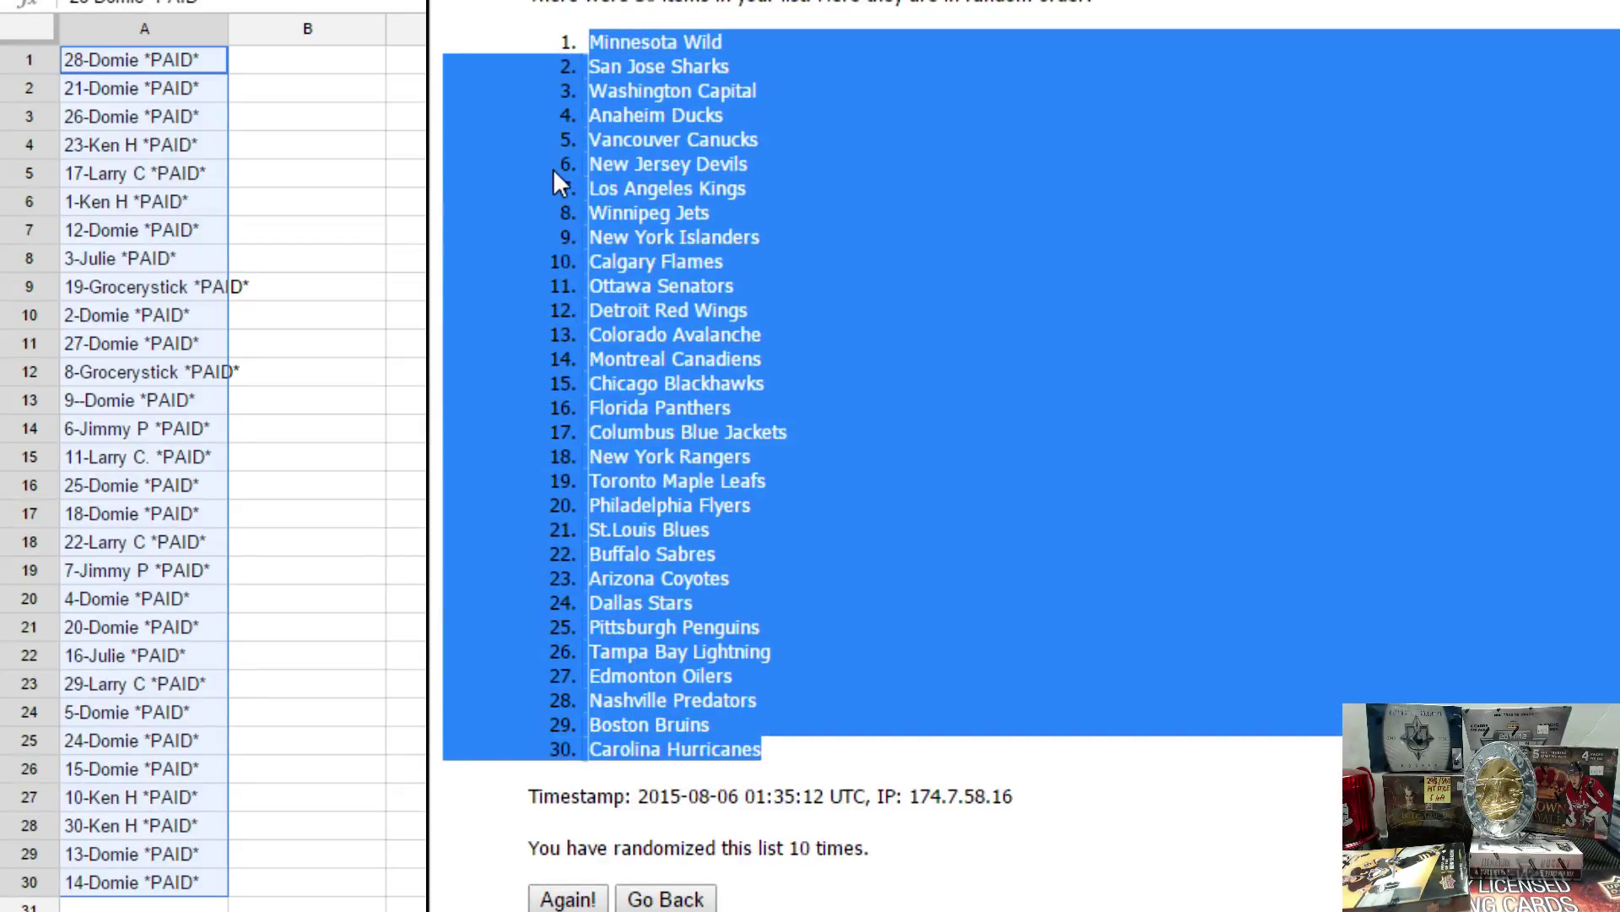
pyautogui.hotkey('ctrl', 'c')
pyautogui.click(300, 59)
pyautogui.rightClick(300, 60)
pyautogui.click(344, 163)
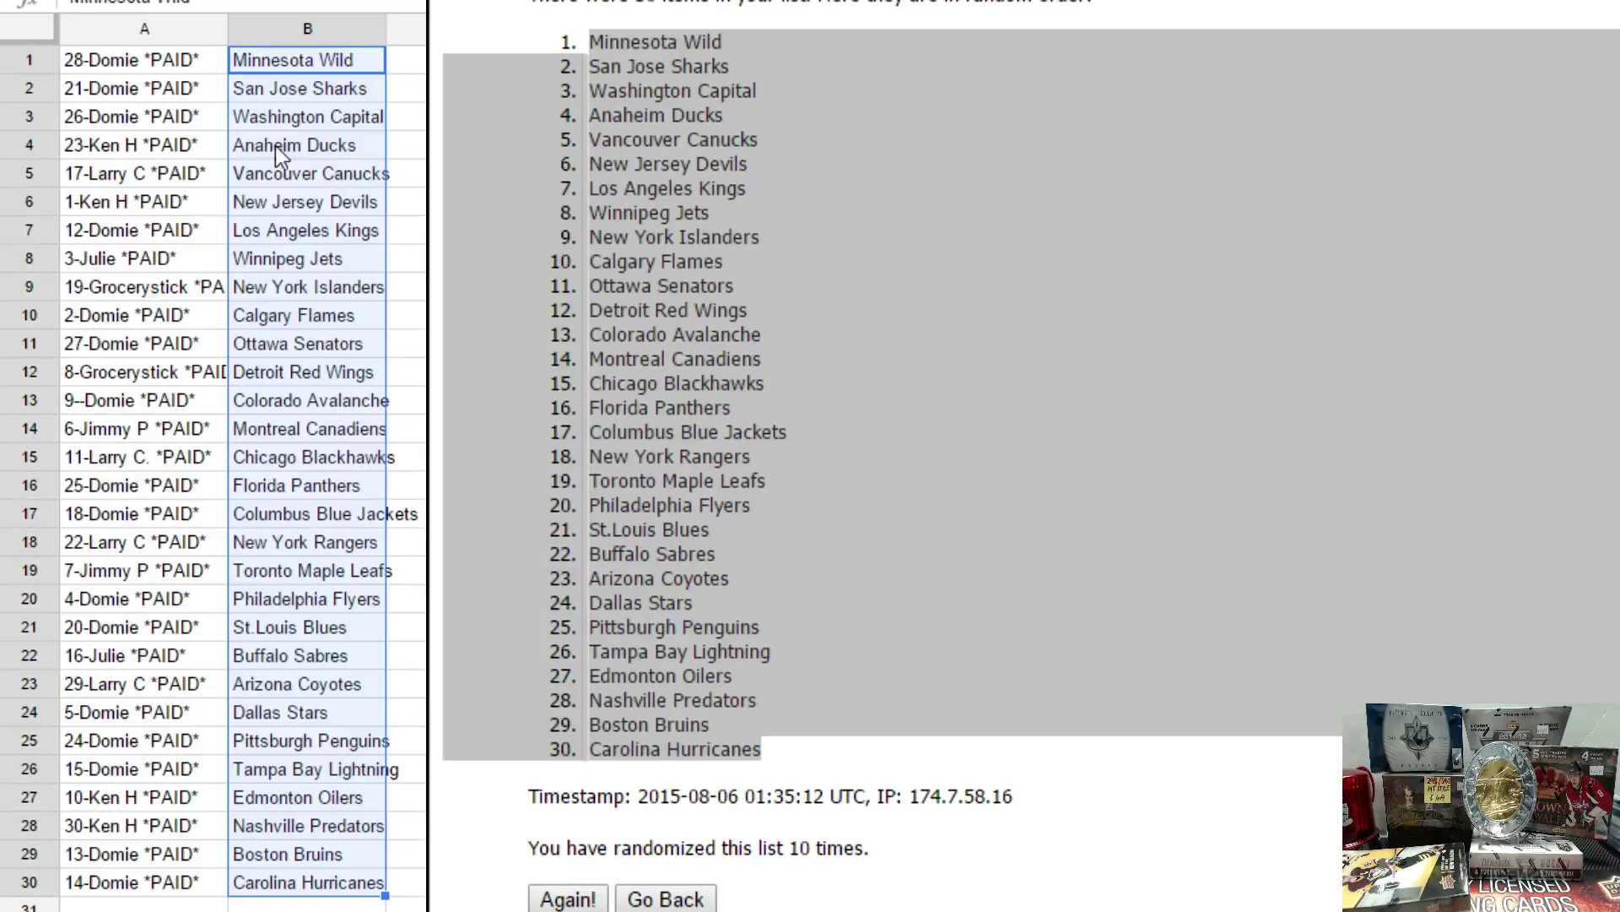
# Review the participant-team pairings from row 2 down to row 12
pyautogui.click(164, 96)
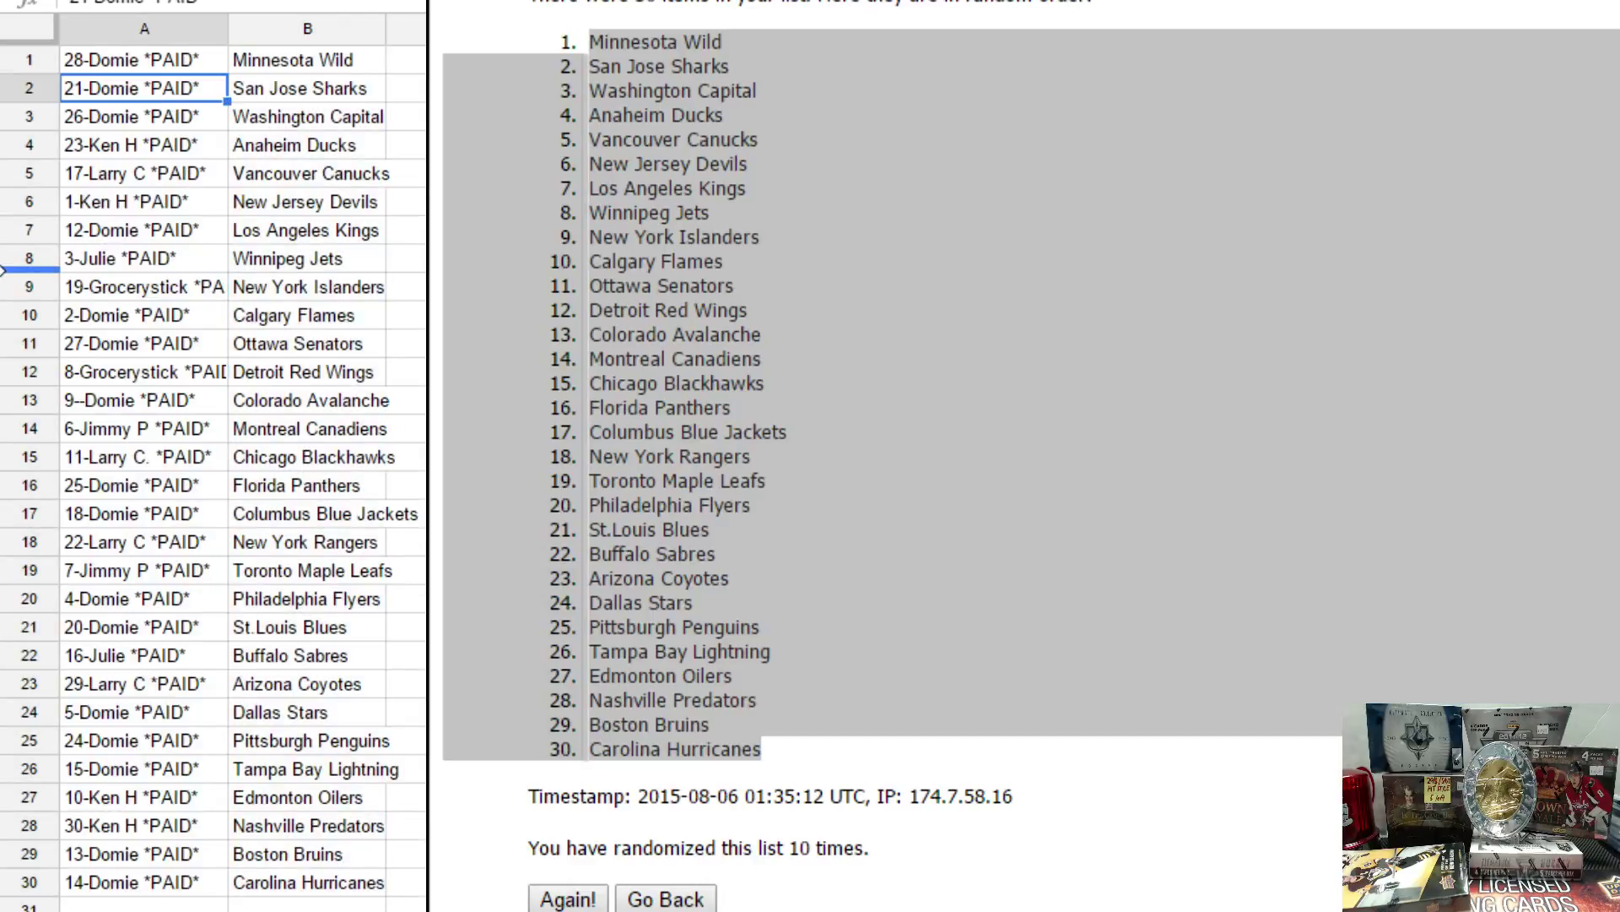
pyautogui.press('Down')
pyautogui.press('Down')
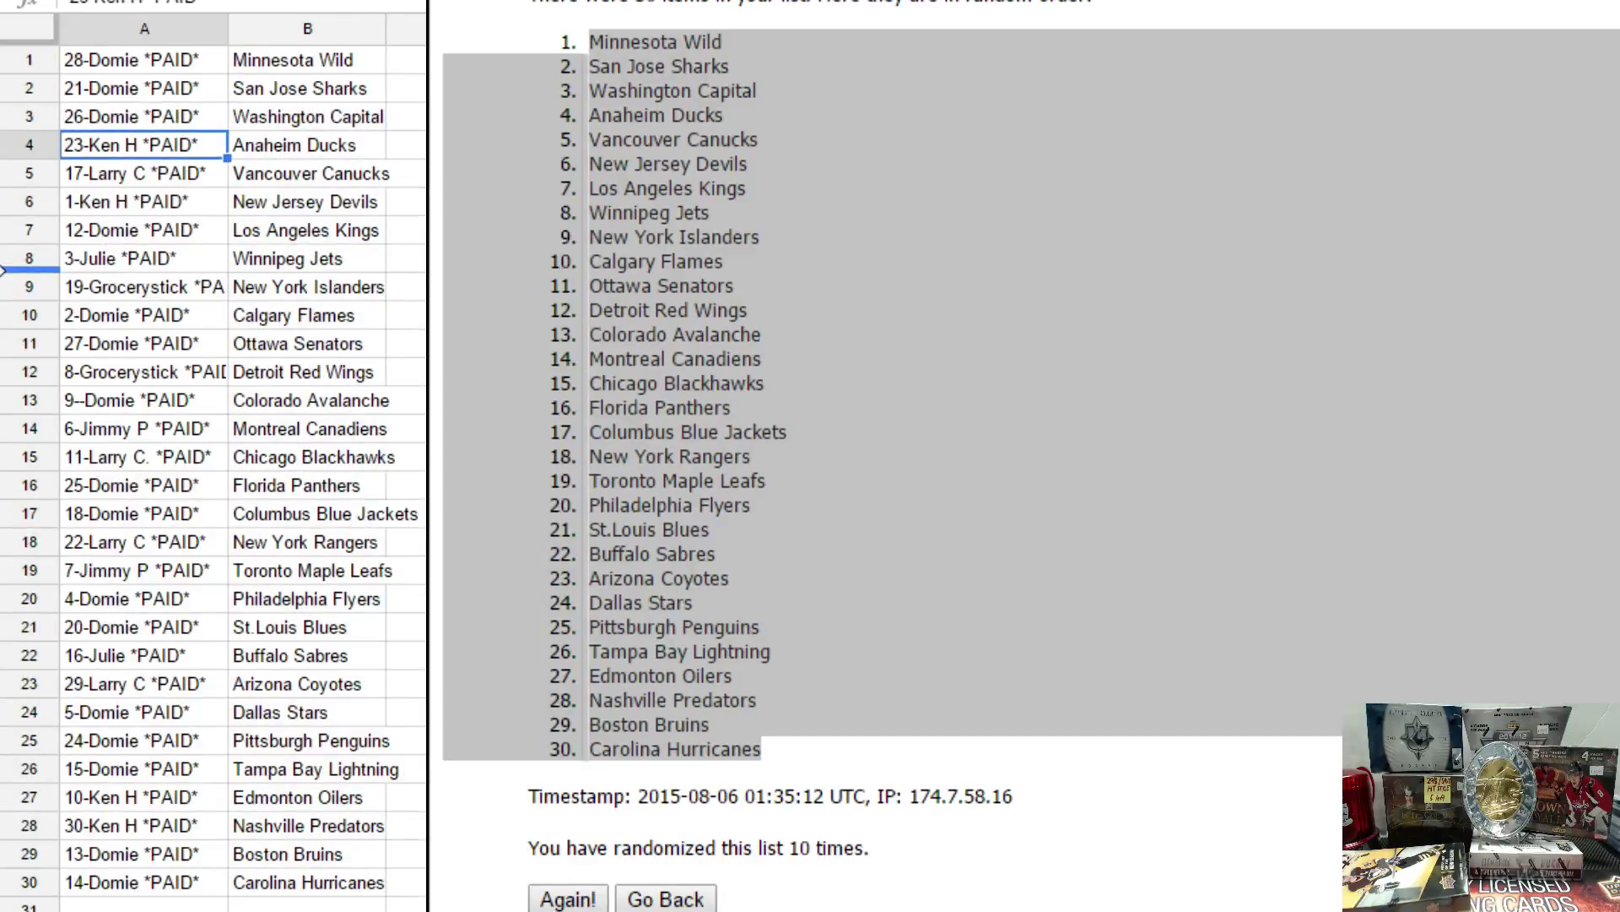
pyautogui.press('Down')
pyautogui.press('Down')
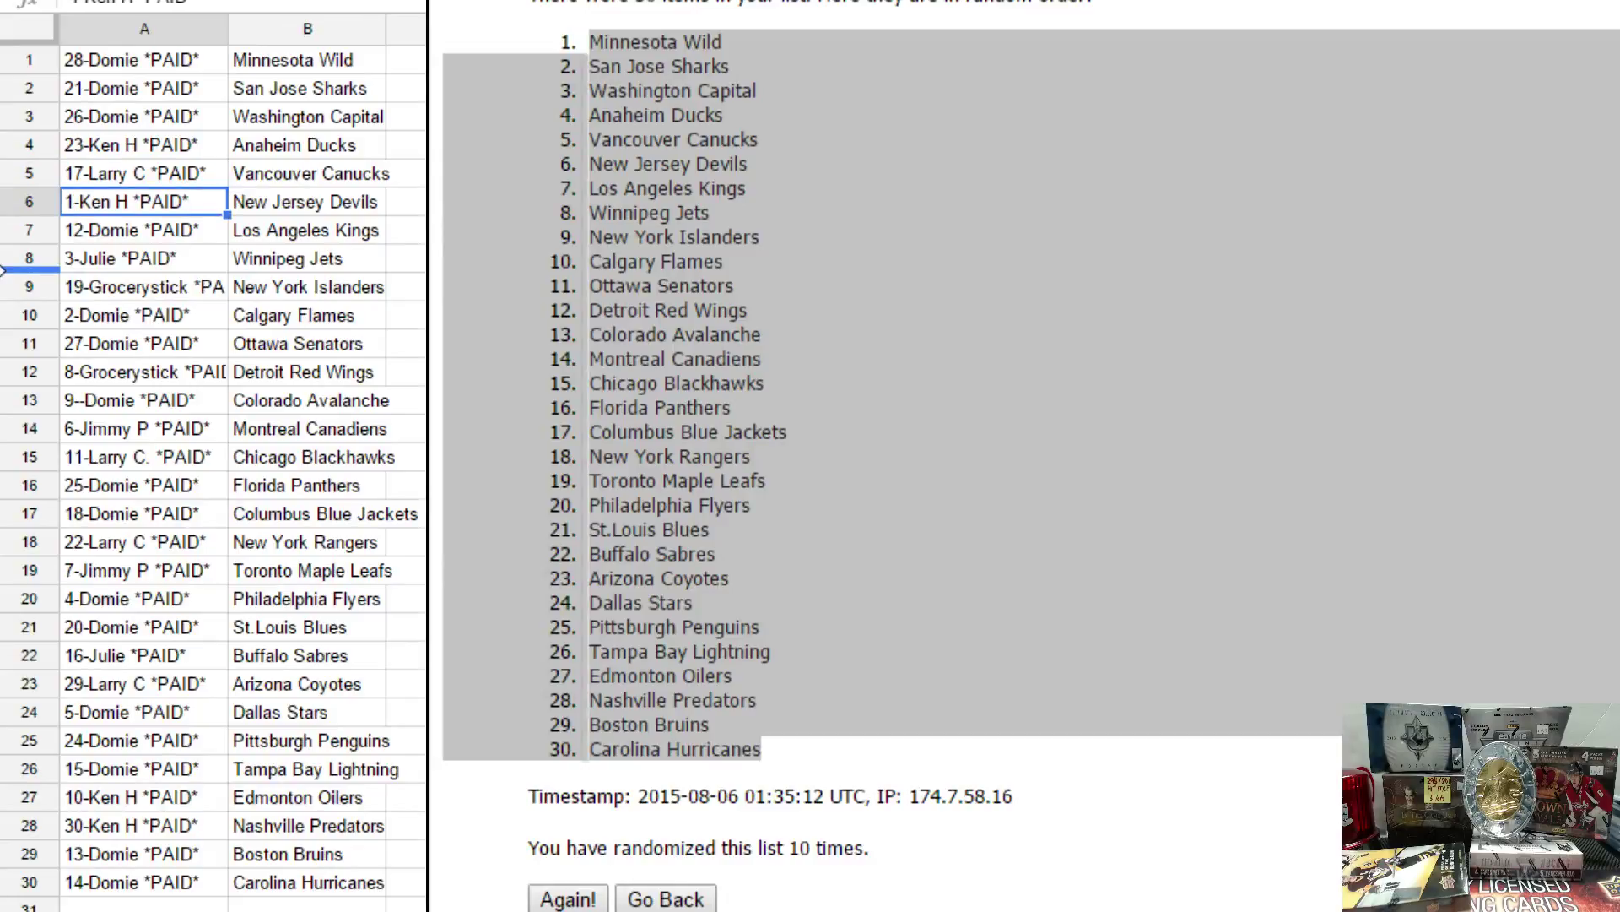
pyautogui.press('Down')
pyautogui.press('Down')
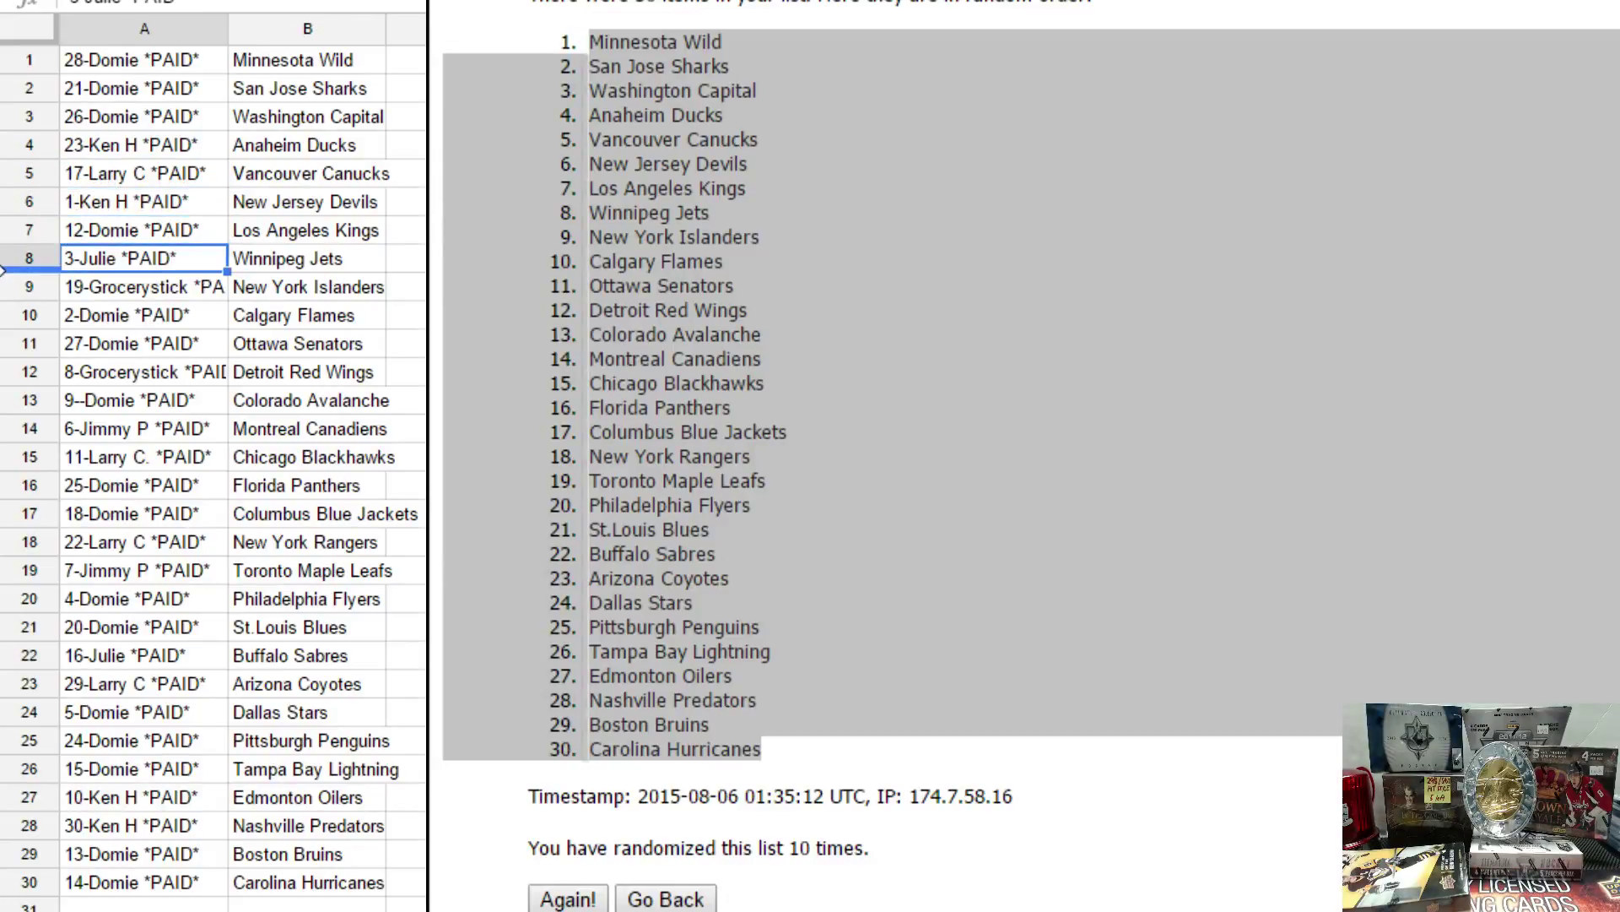
pyautogui.press('Down')
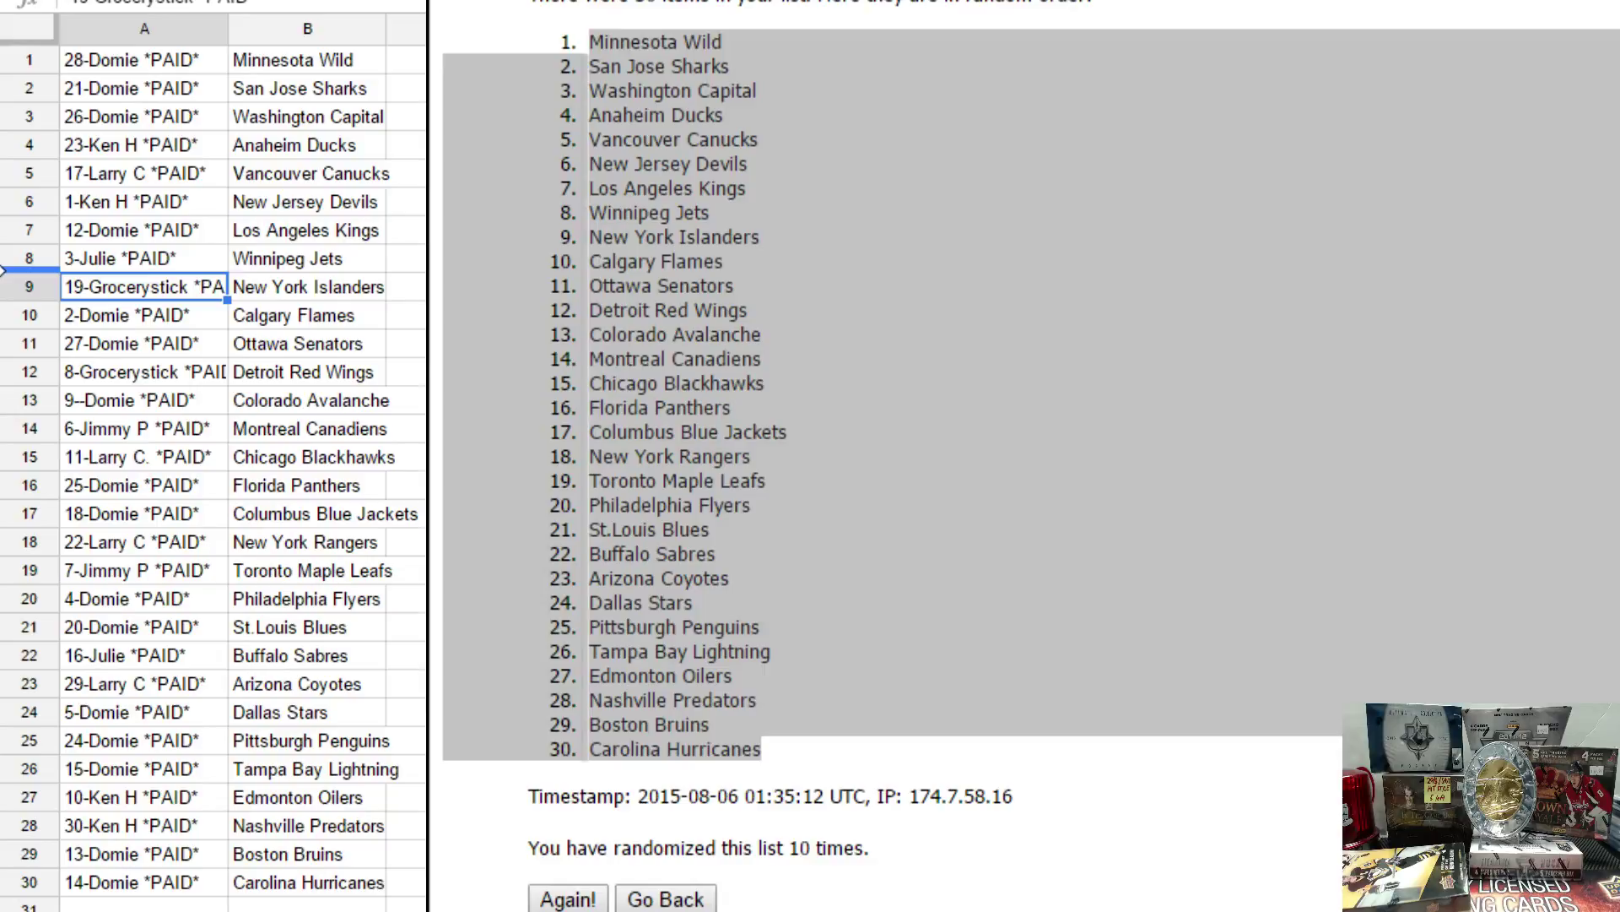
pyautogui.press('Down')
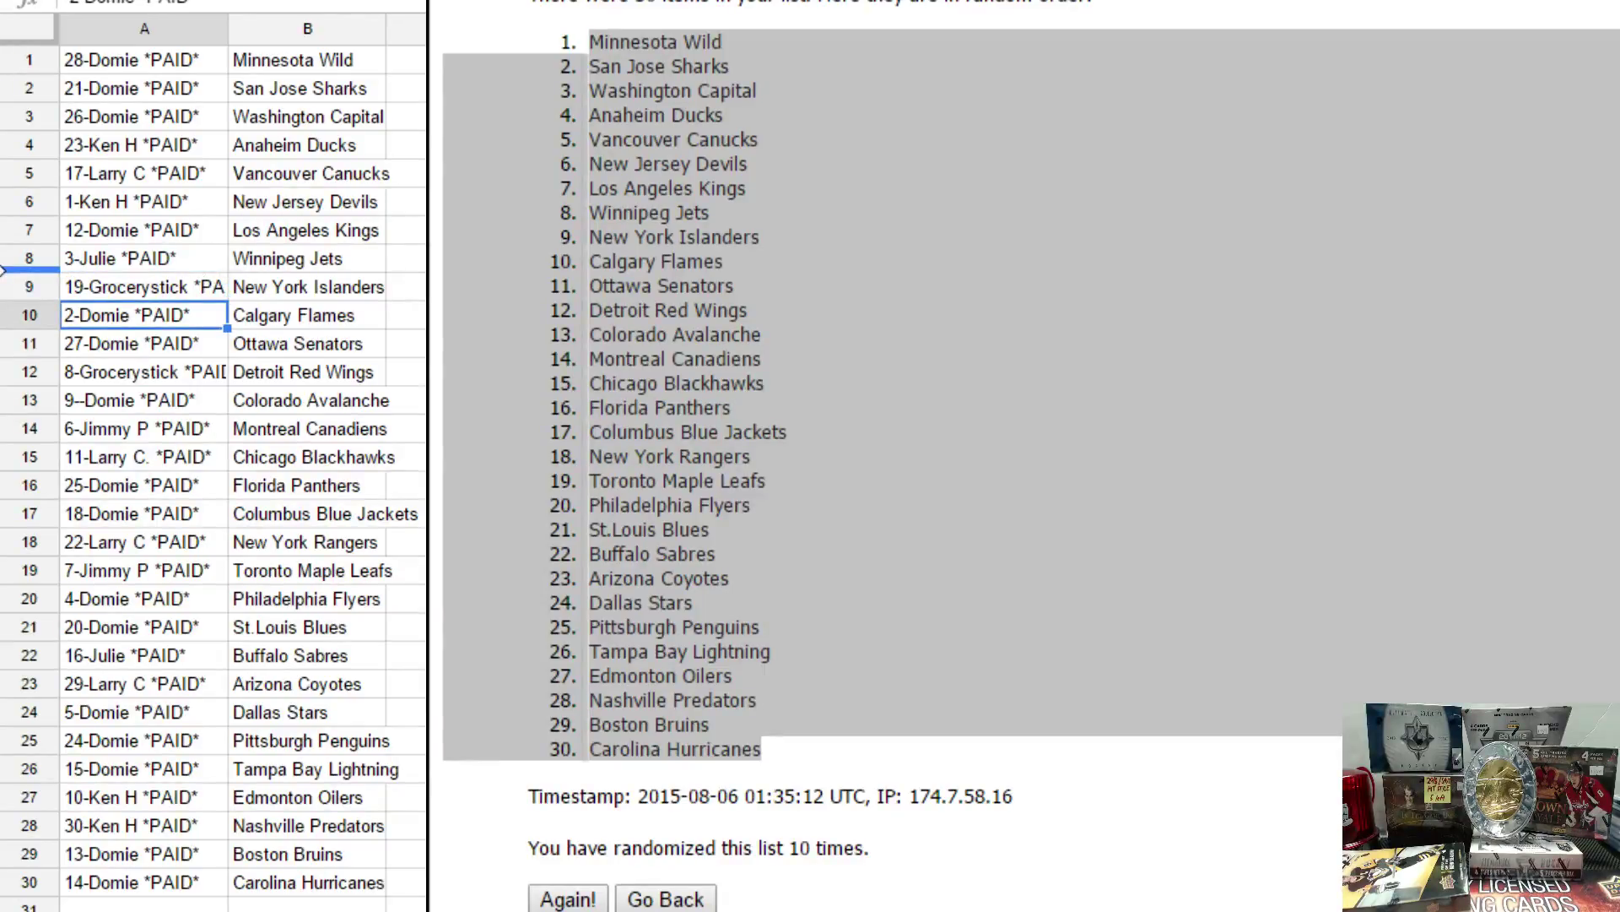
pyautogui.press('Down')
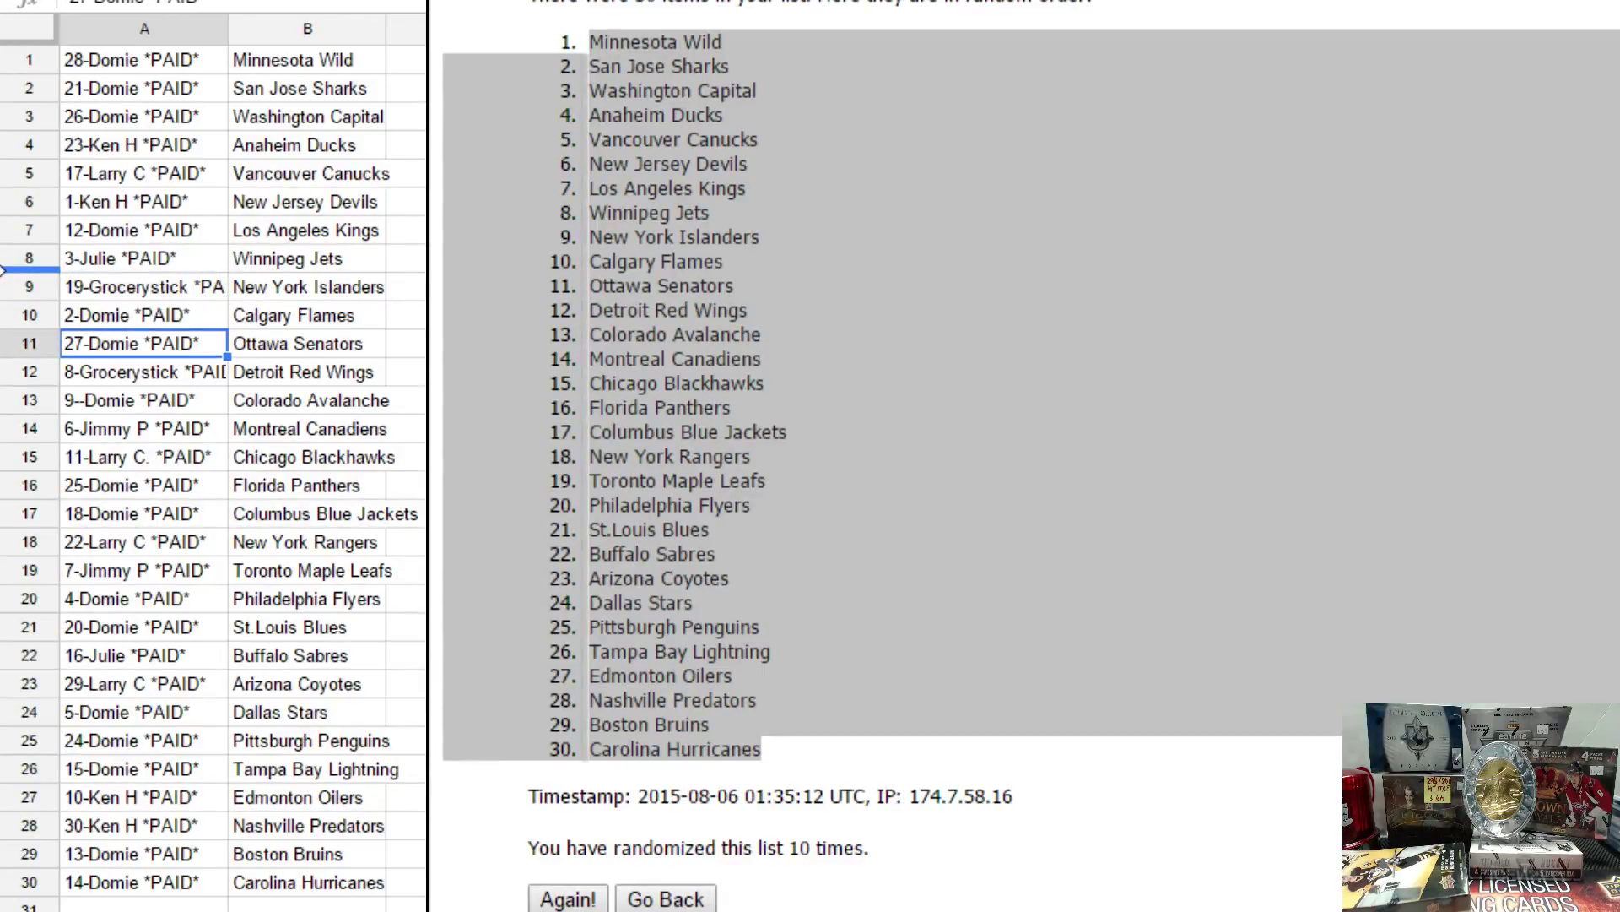
pyautogui.press('Down')
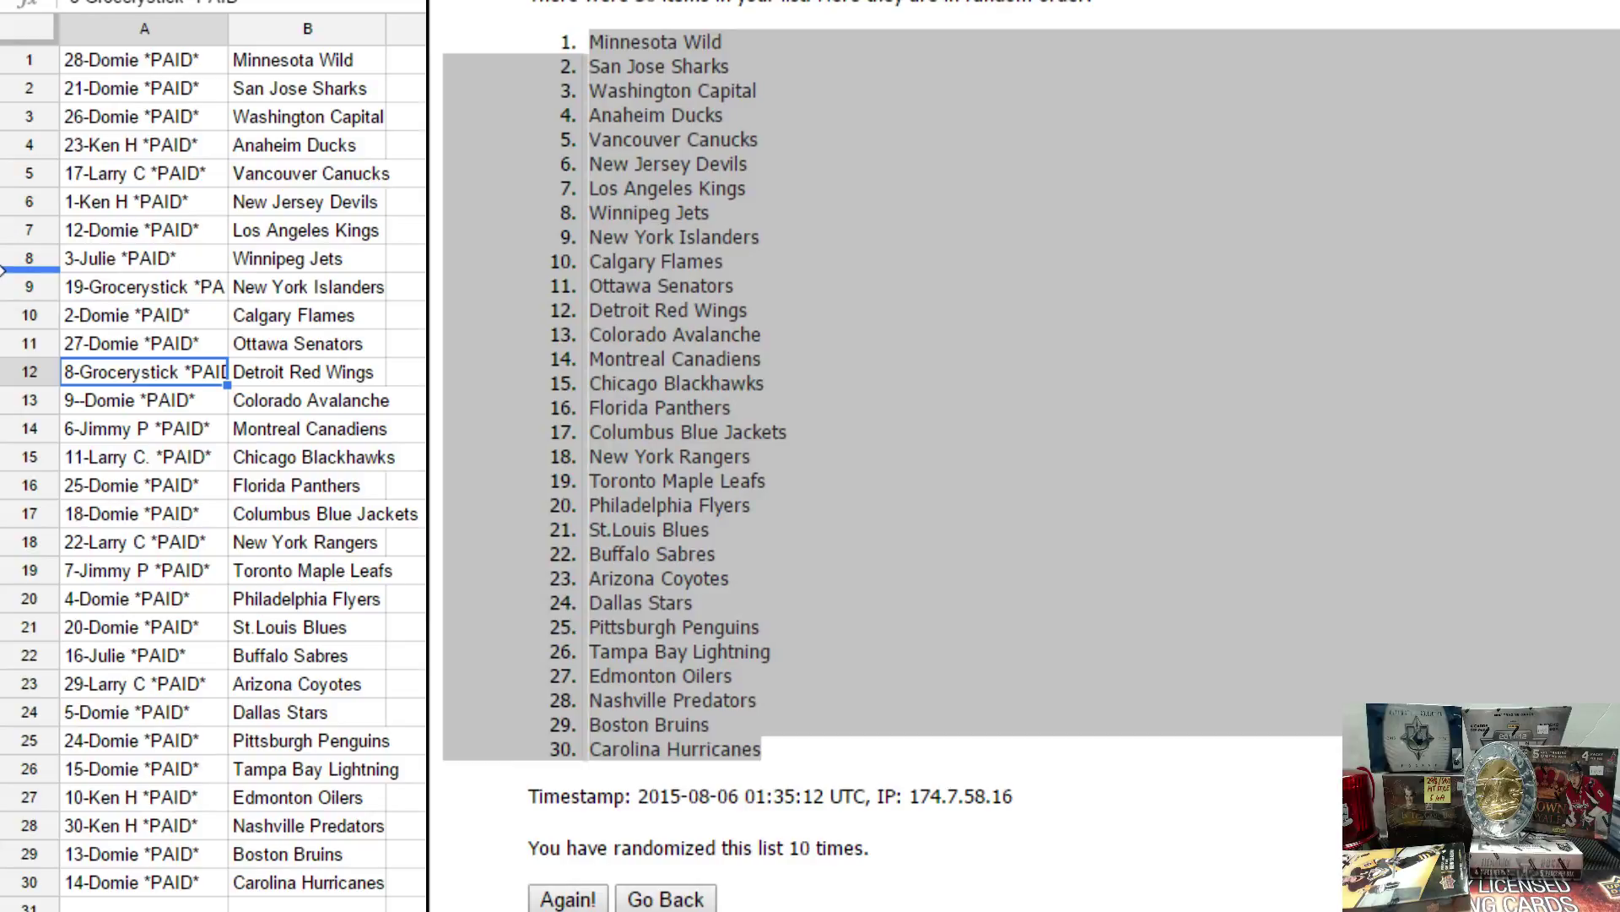
pyautogui.press('Down')
# Review the remaining pairings down to row 30, including Edmonton Oilers and Carolina Hurricanes
pyautogui.press('Down')
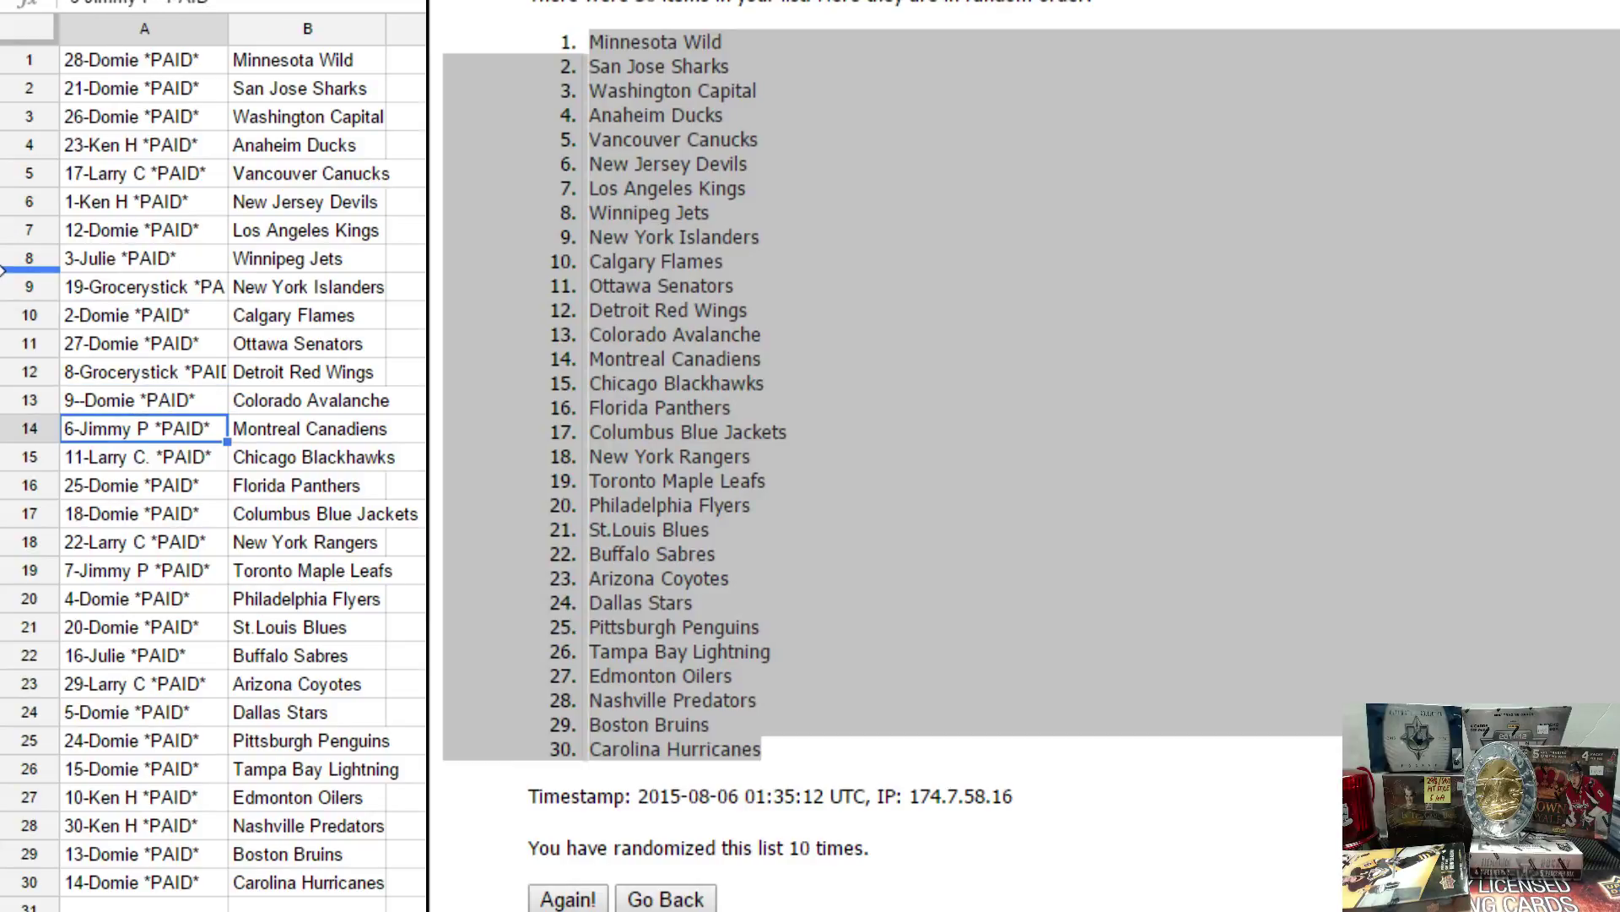
pyautogui.press('Down')
pyautogui.press('Down')
pyautogui.press('Down')
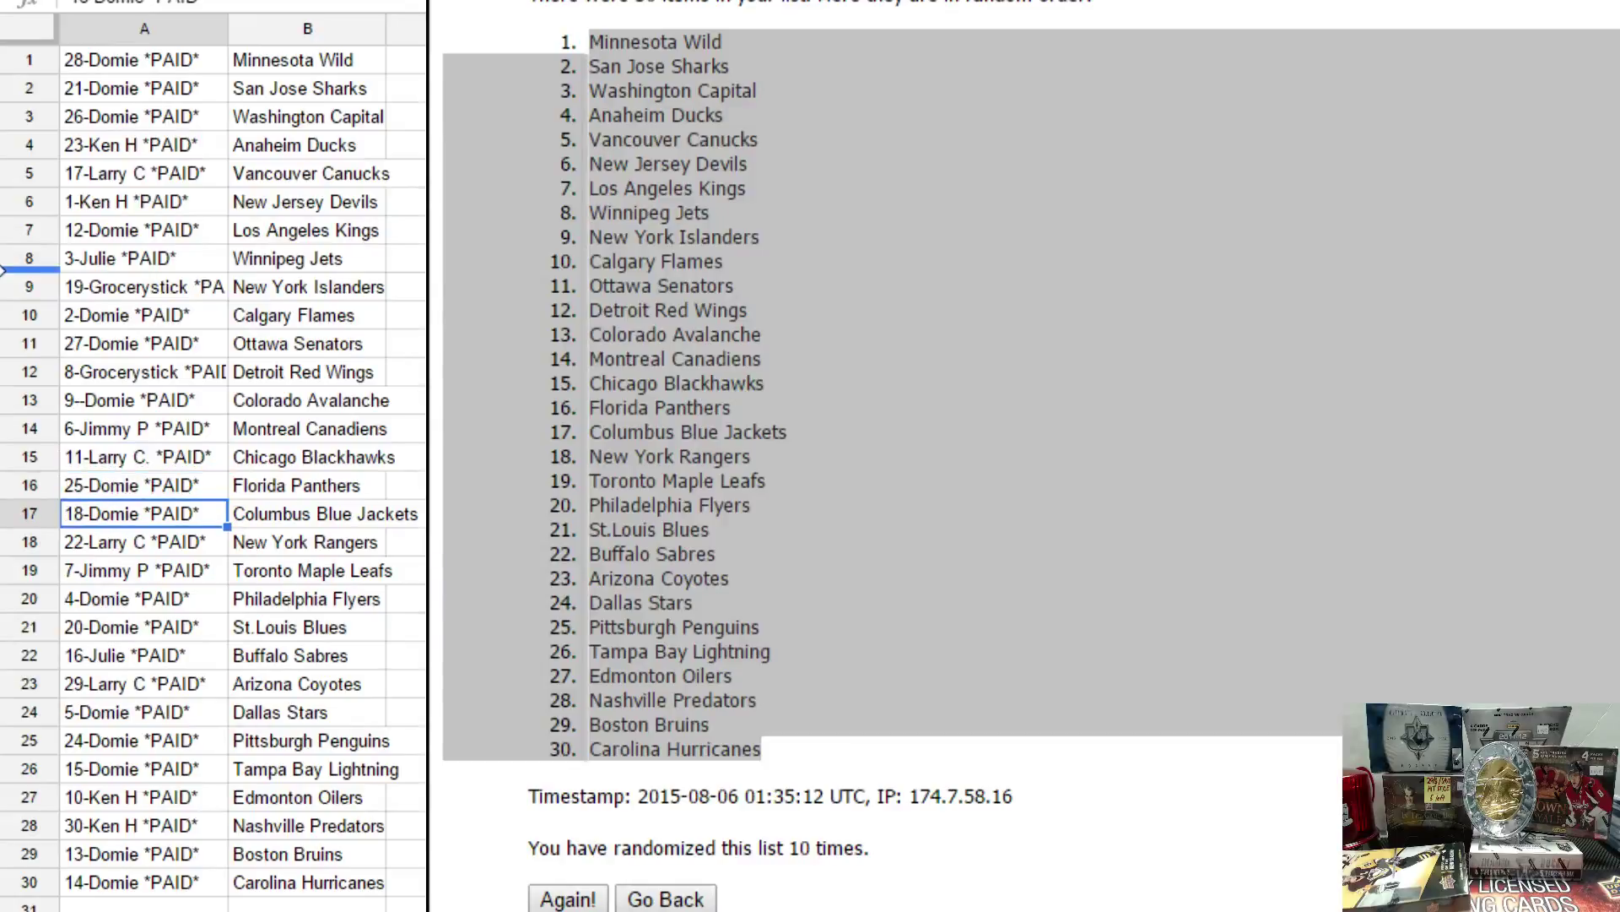
pyautogui.press('Down')
pyautogui.press('Down')
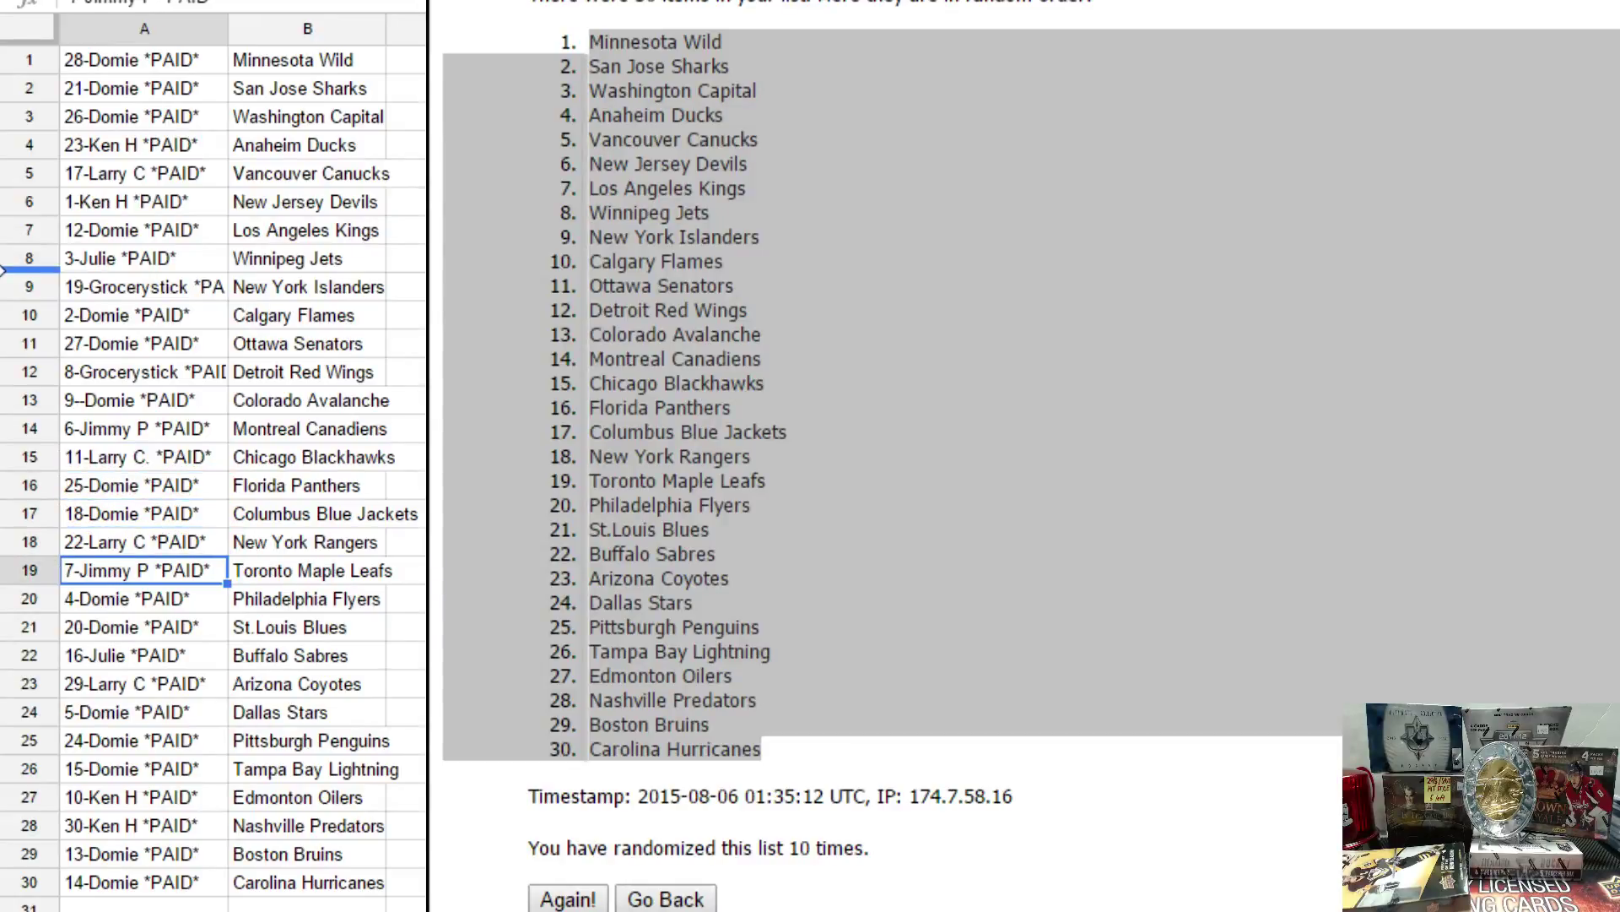
pyautogui.press('Down')
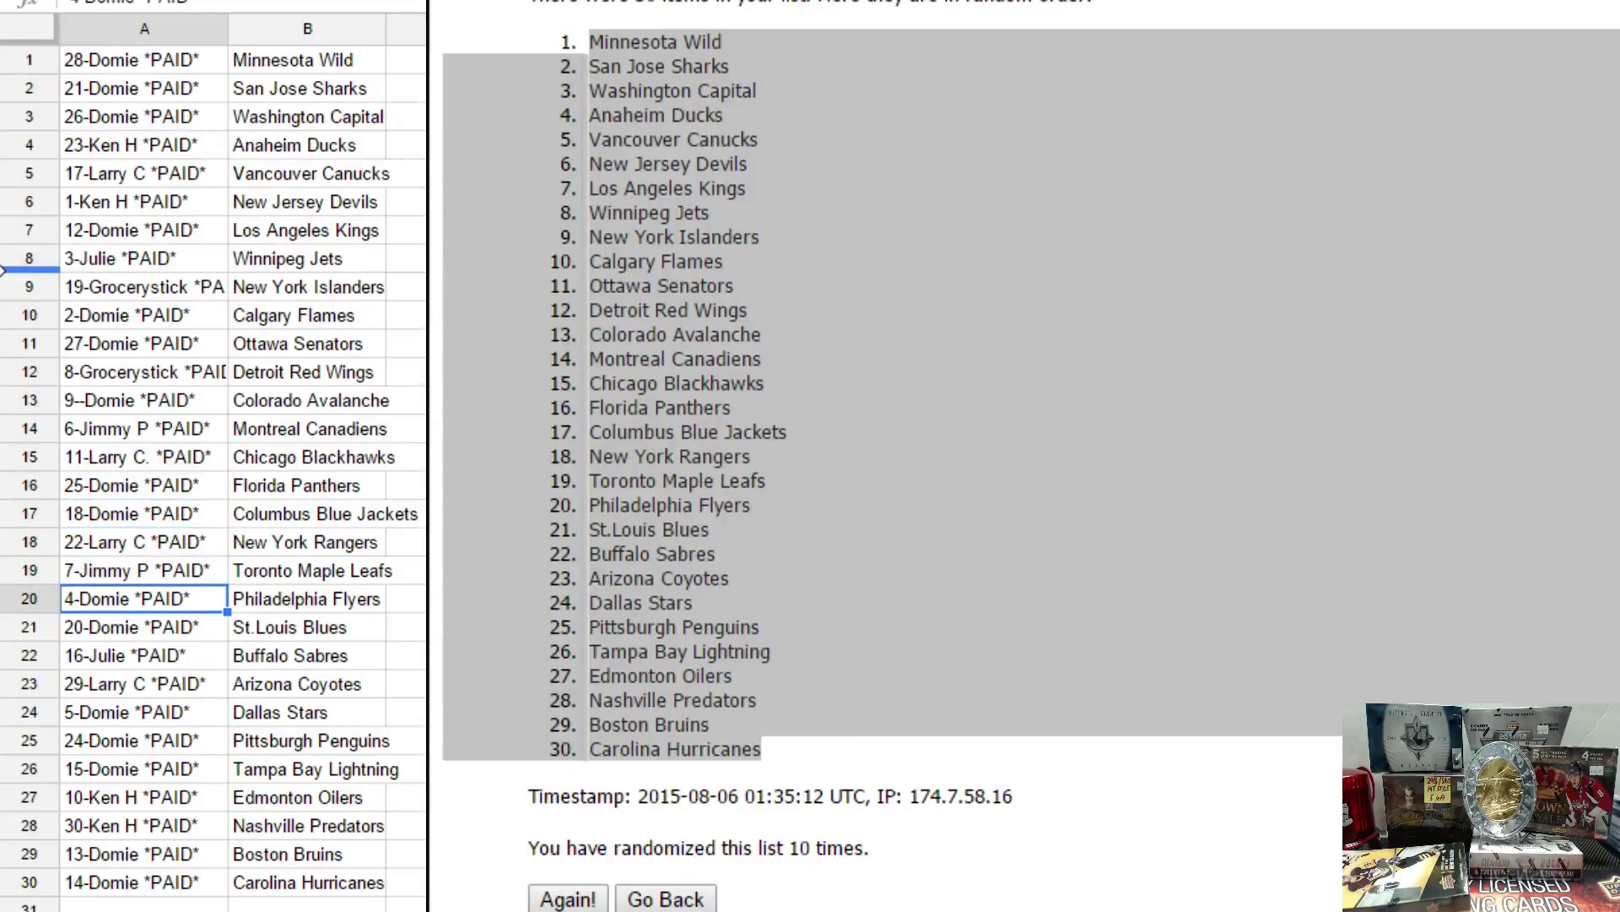
pyautogui.press('Down')
pyautogui.press('Down')
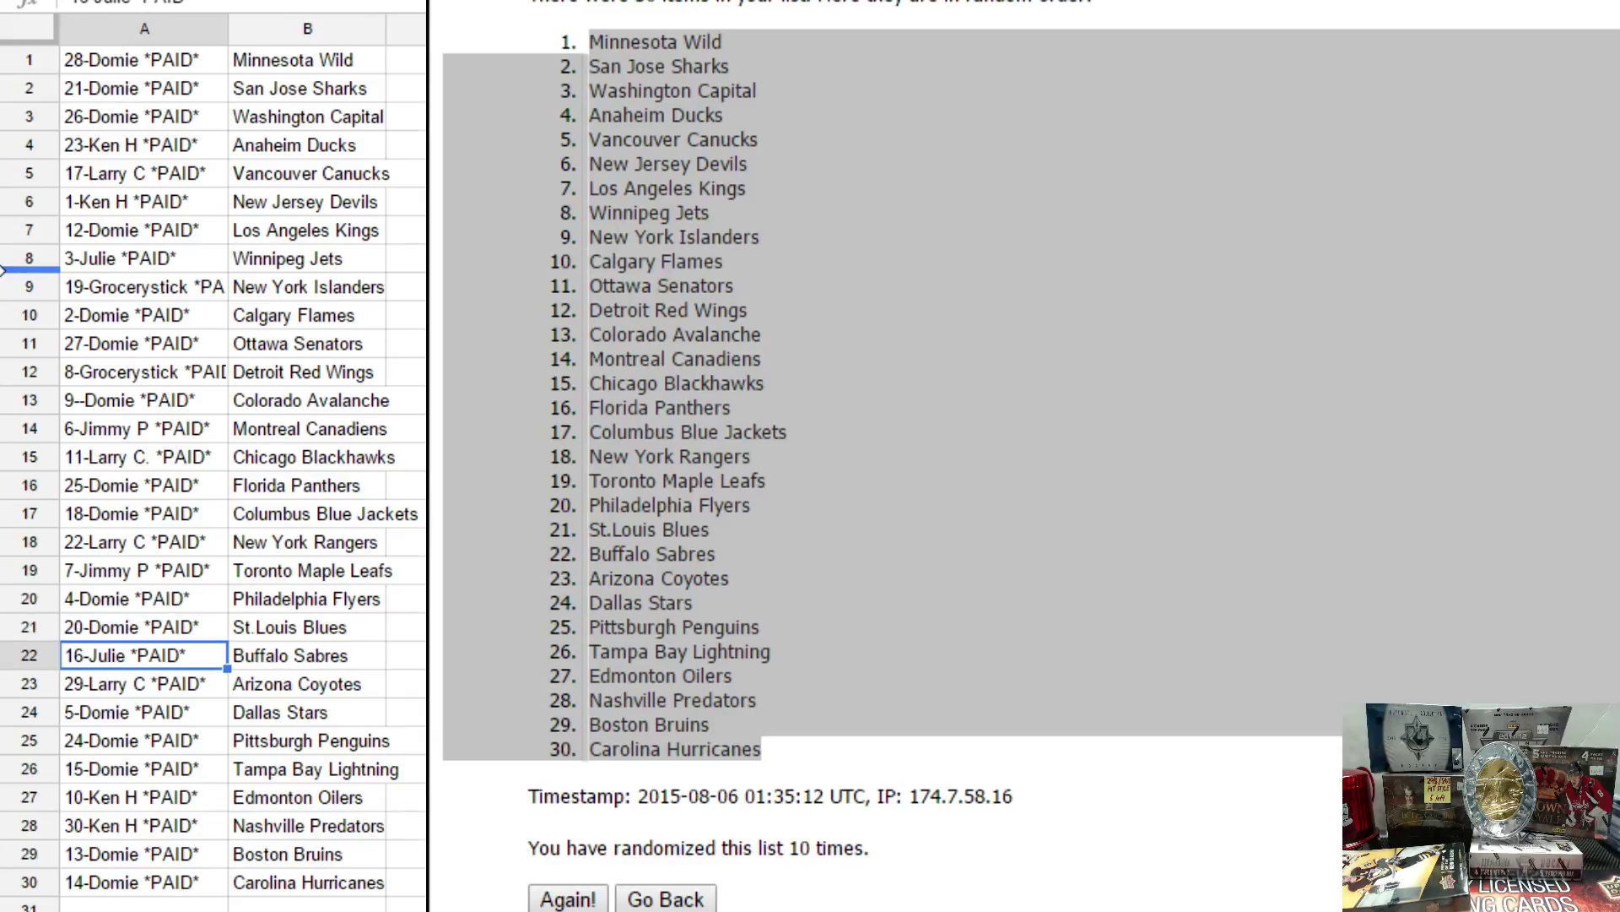
pyautogui.press('Down')
pyautogui.press('Down')
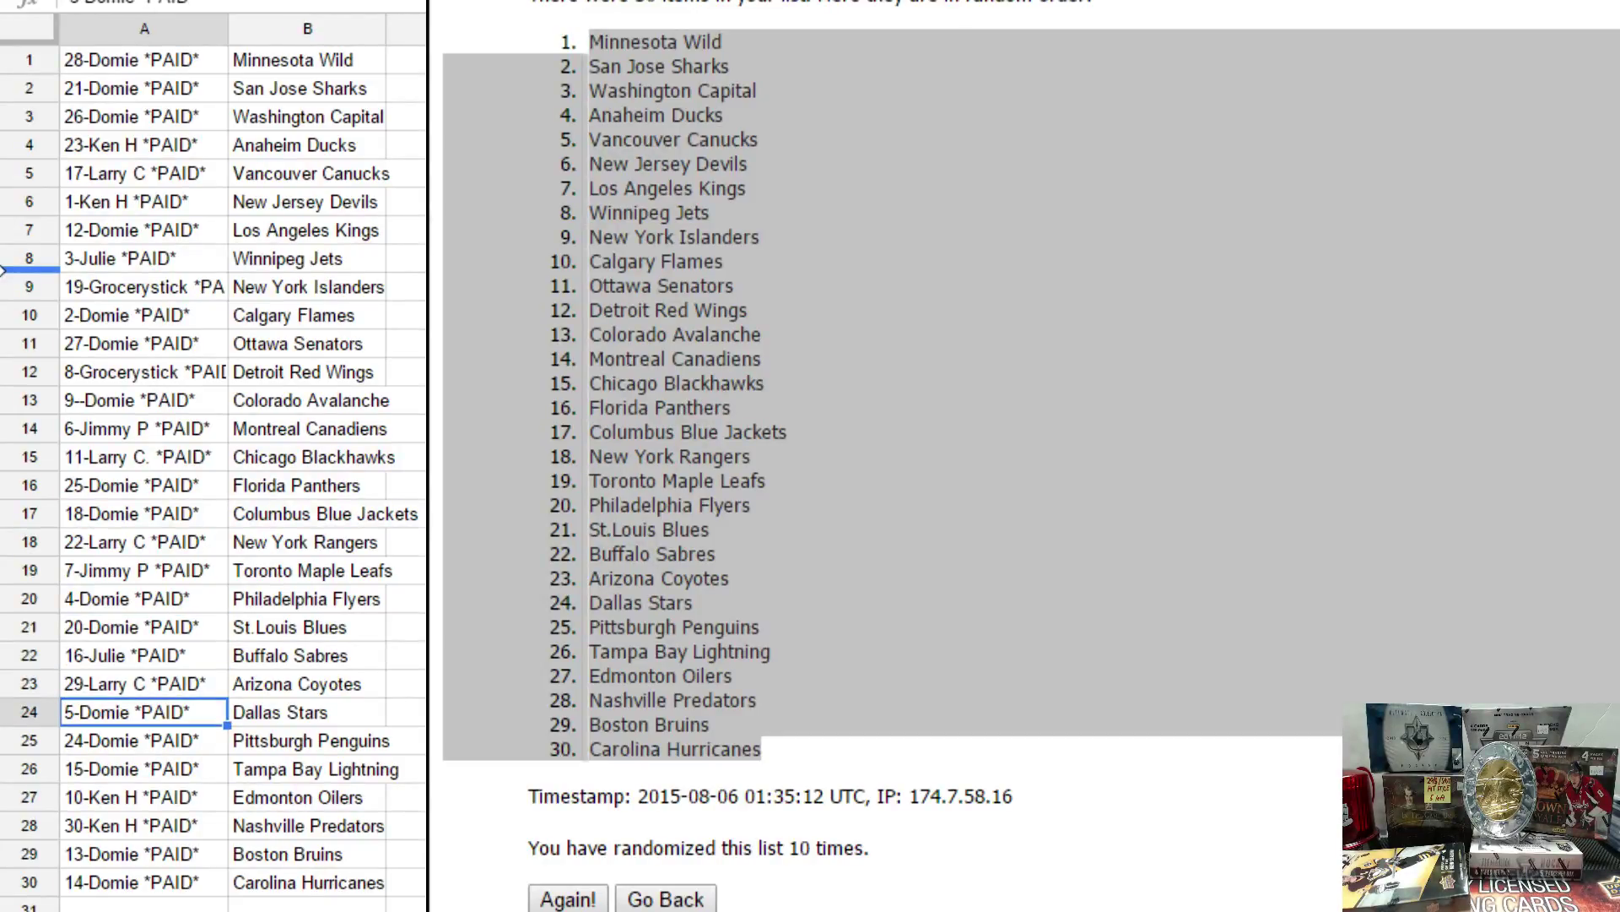
pyautogui.press('Down')
pyautogui.press('Down')
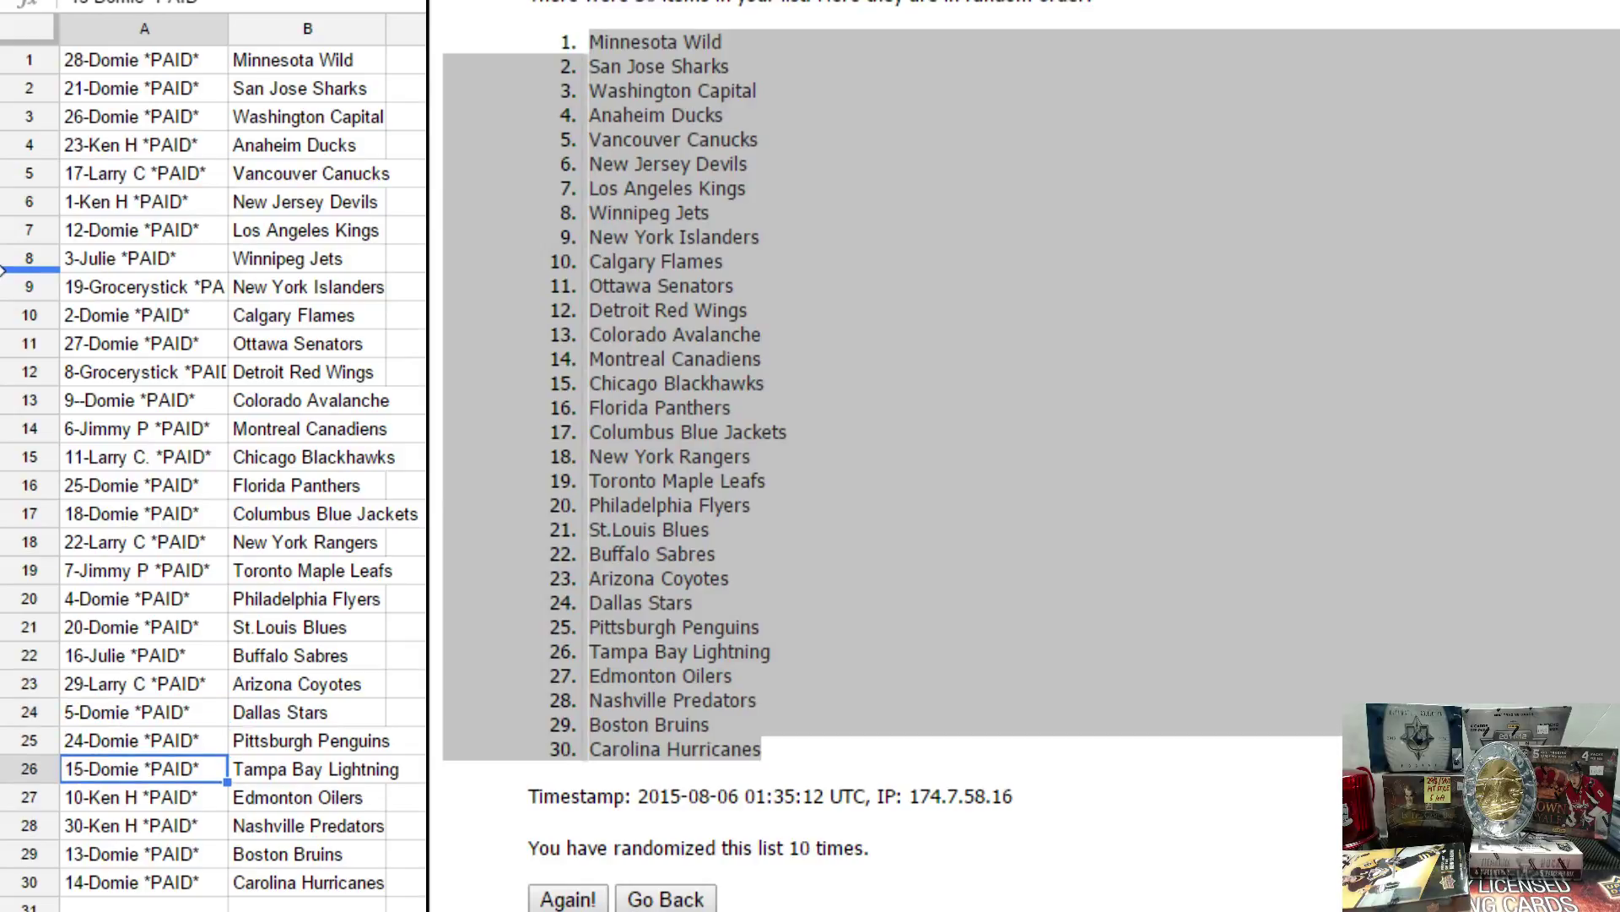
pyautogui.press('Down')
pyautogui.press('Down')
pyautogui.press('Down')
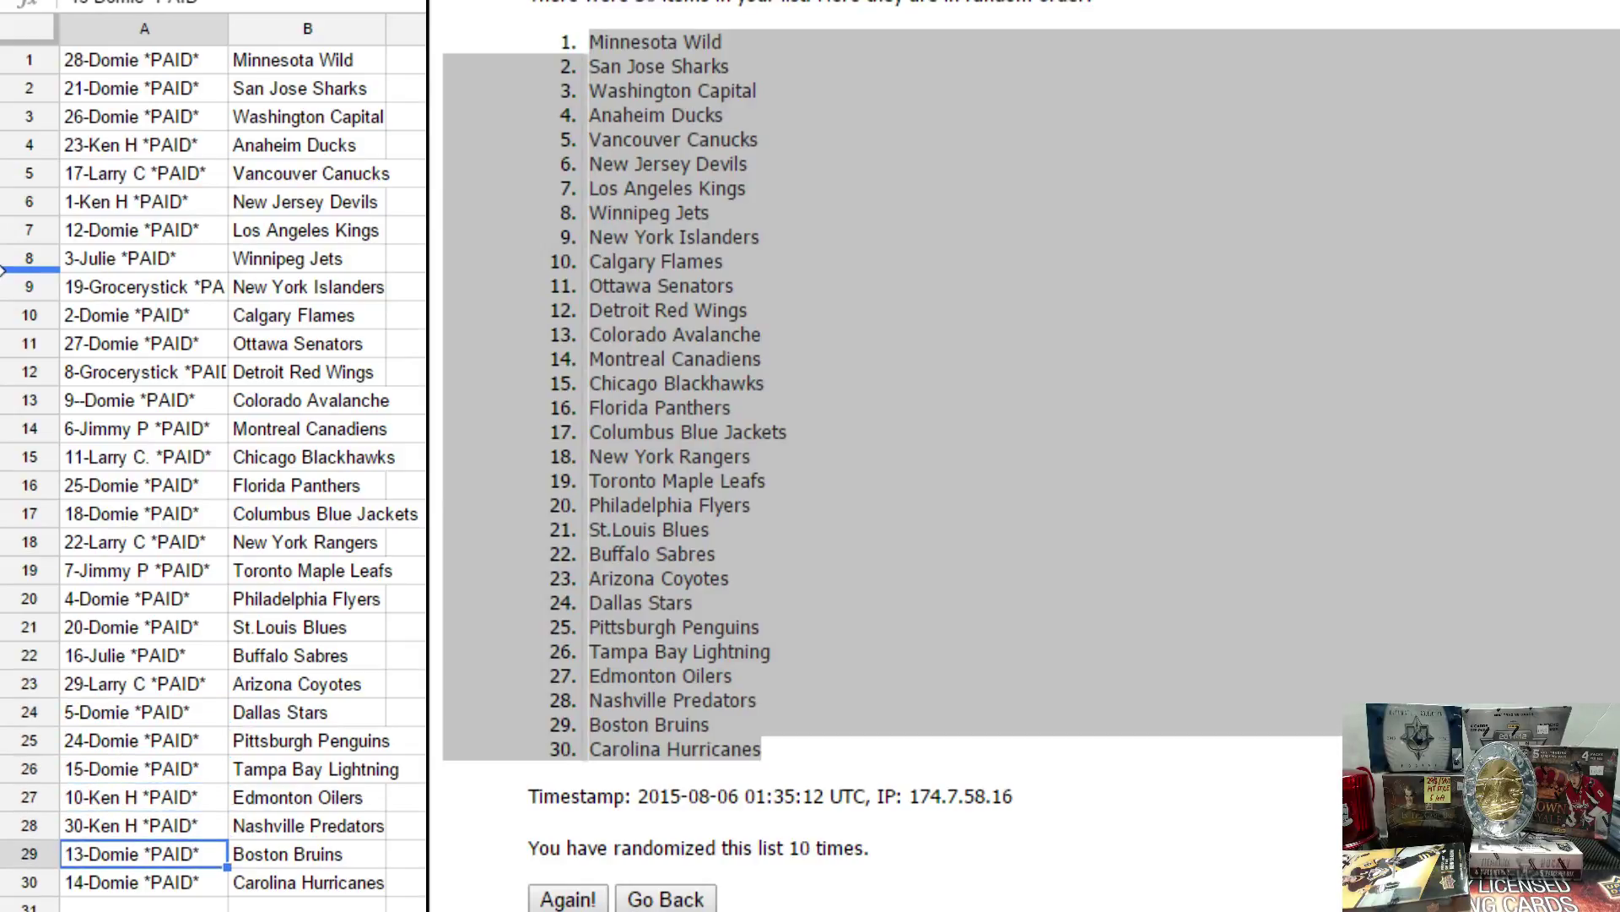
pyautogui.press('Down')
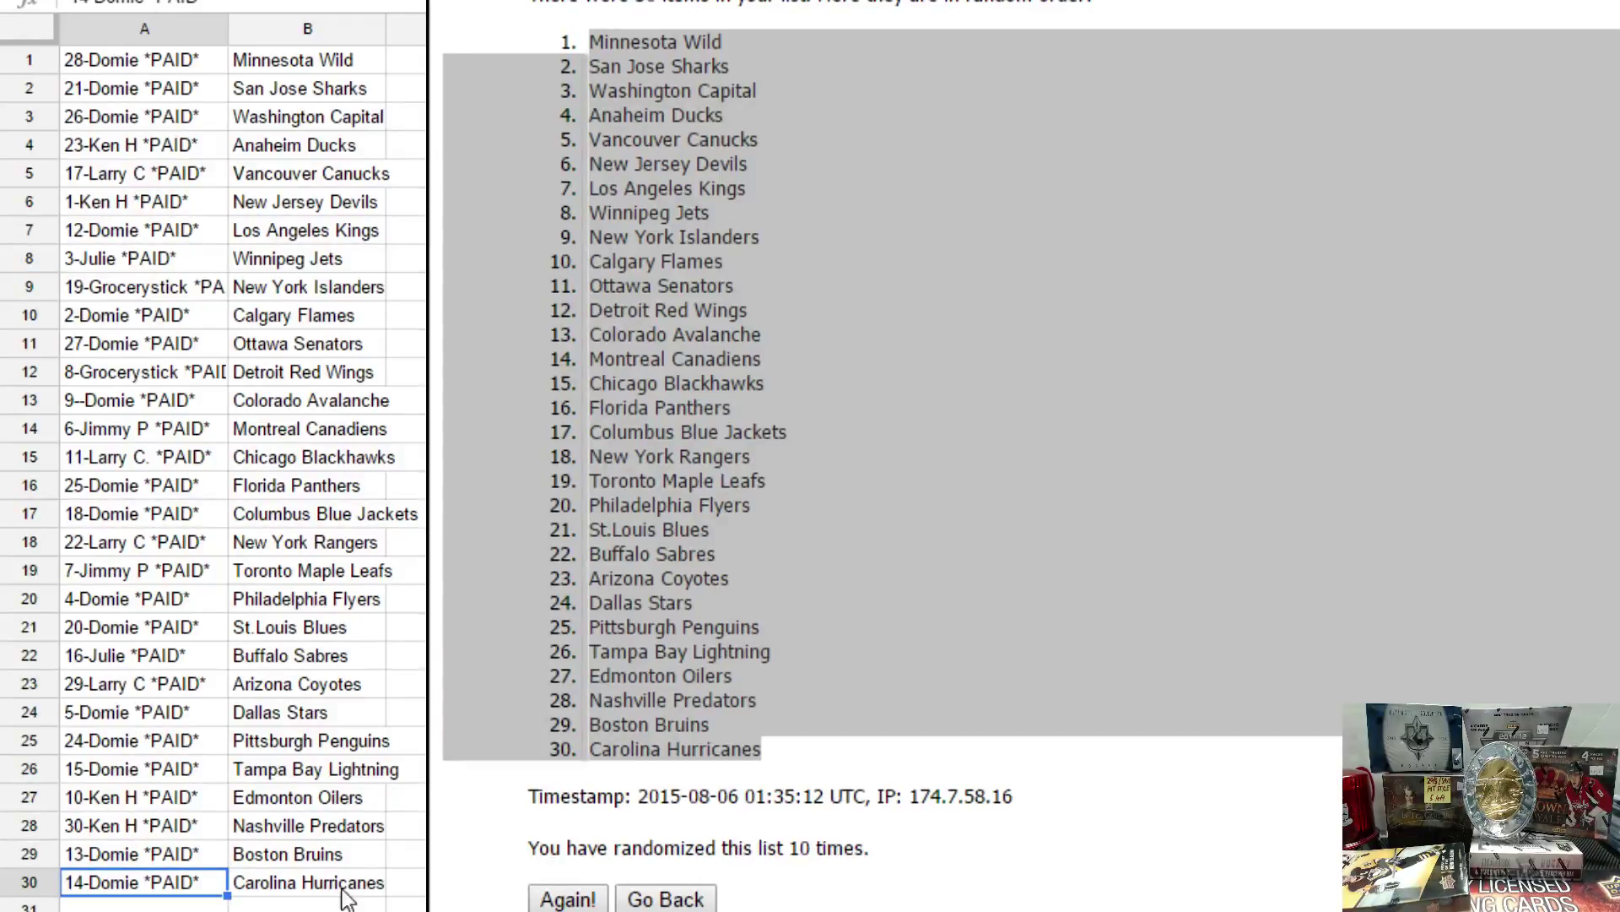
pyautogui.click(293, 800)
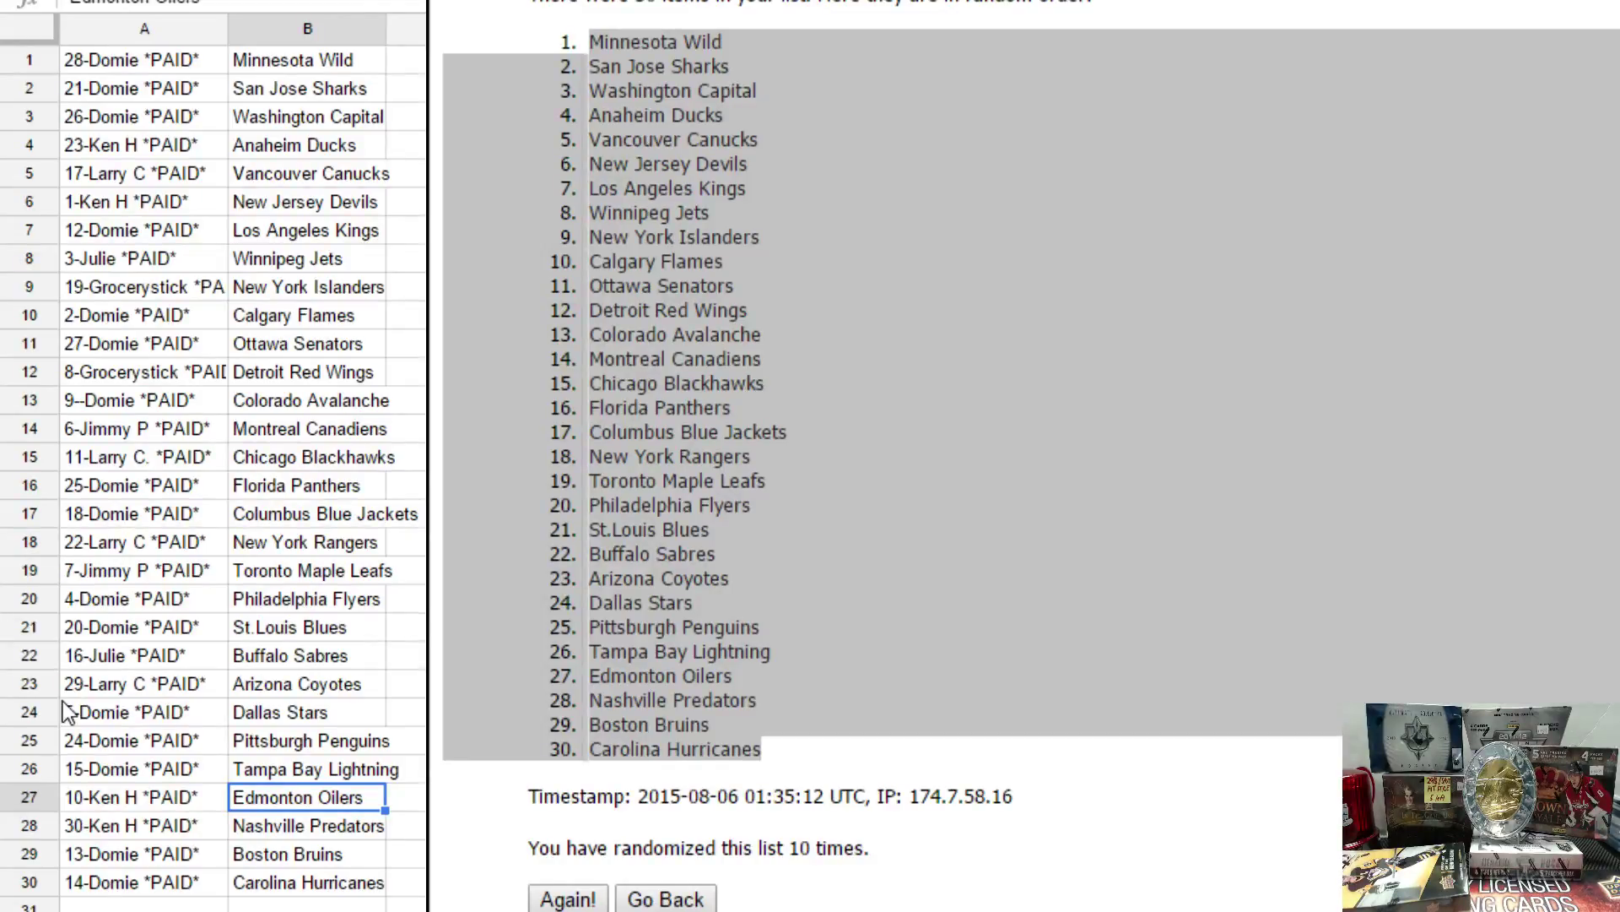
pyautogui.click(177, 882)
pyautogui.click(314, 886)
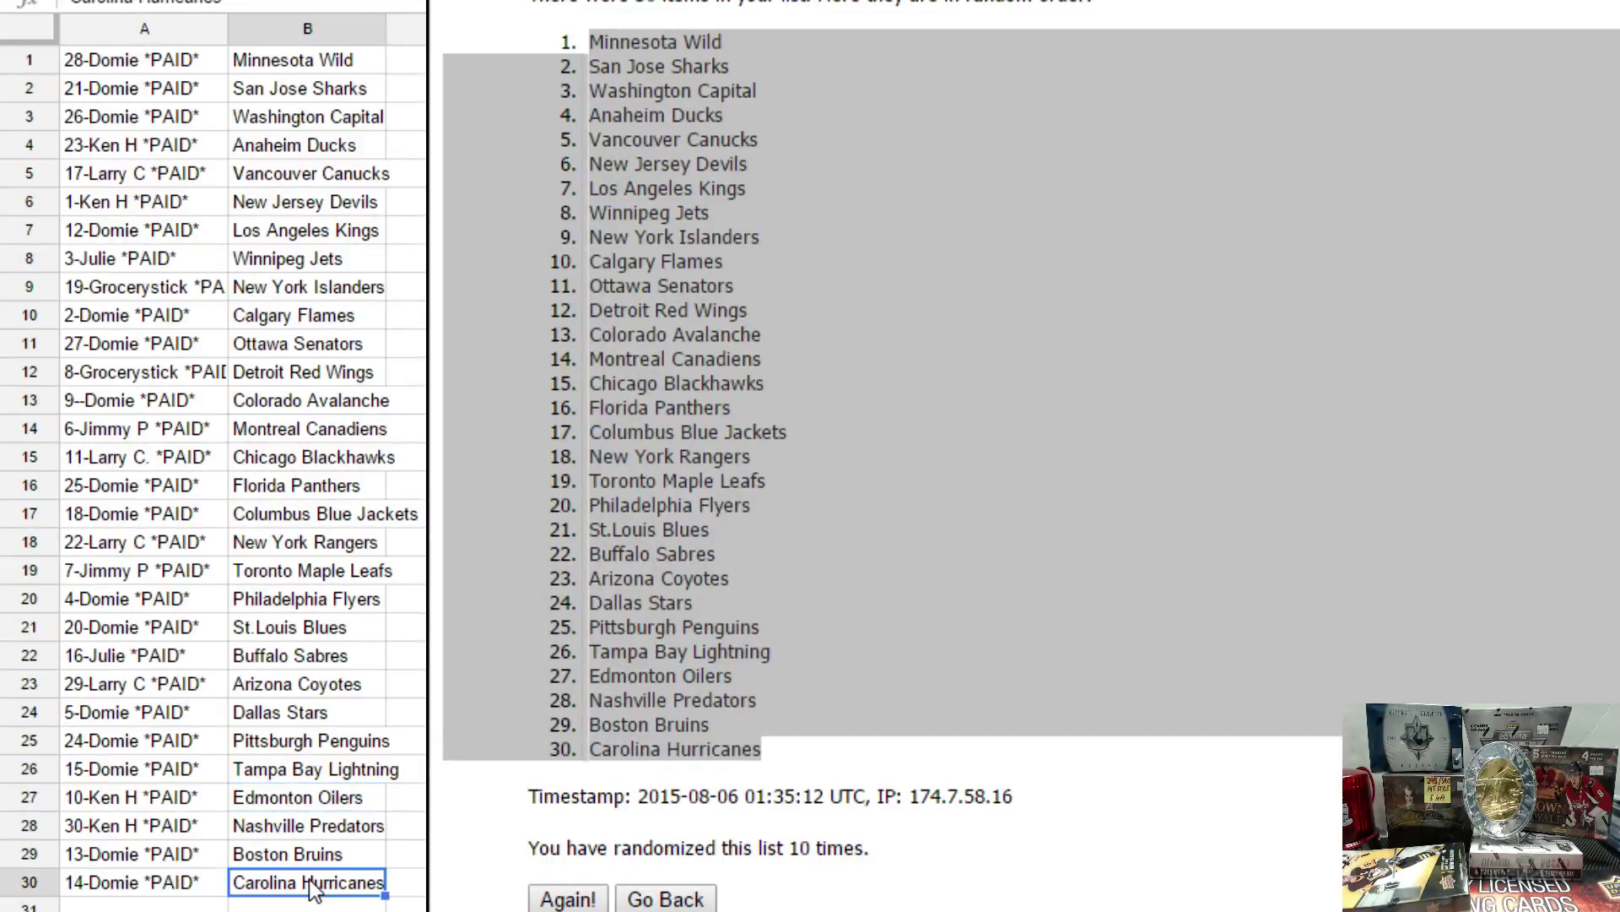